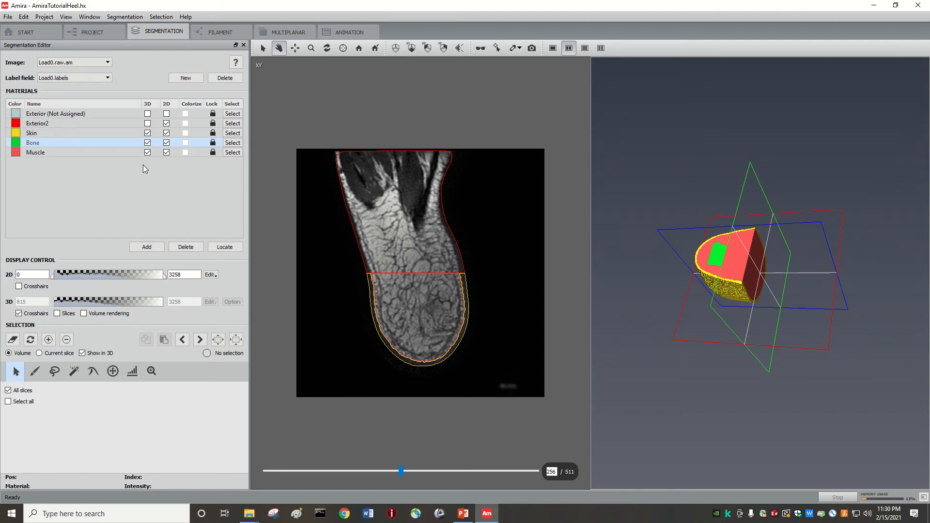
# Examine the segmented heel in 3D, switching the visibility of the Skin, Bone and Muscle materials off and back on
pyautogui.moveTo(713, 288); pyautogui.dragTo(784, 307)
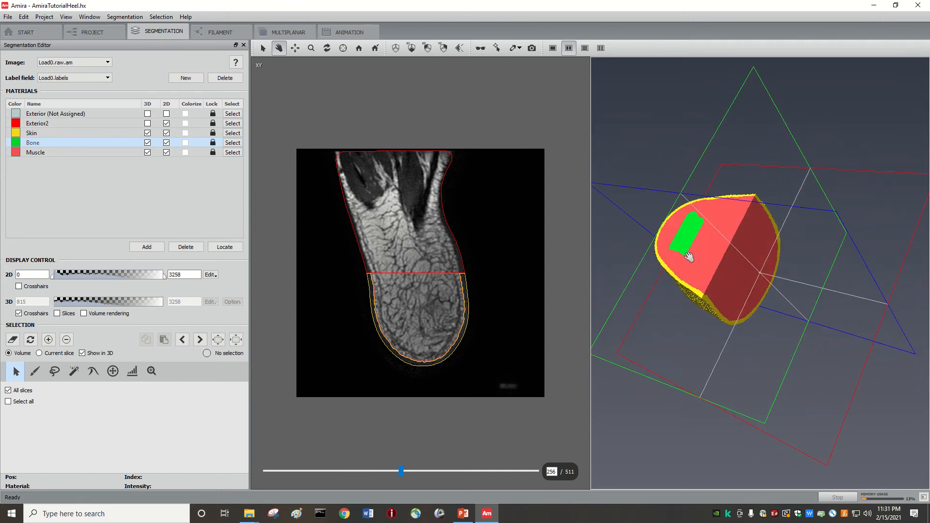
pyautogui.click(148, 133)
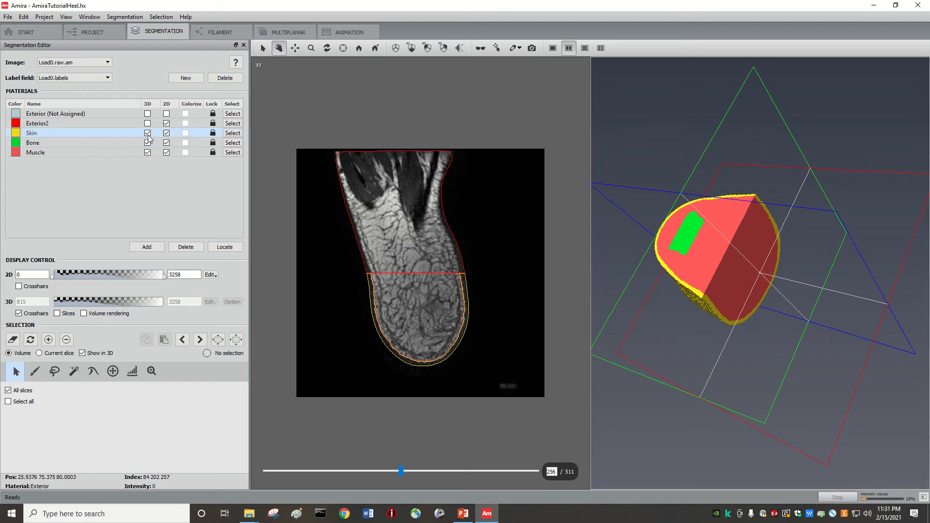
pyautogui.click(148, 134)
pyautogui.click(147, 143)
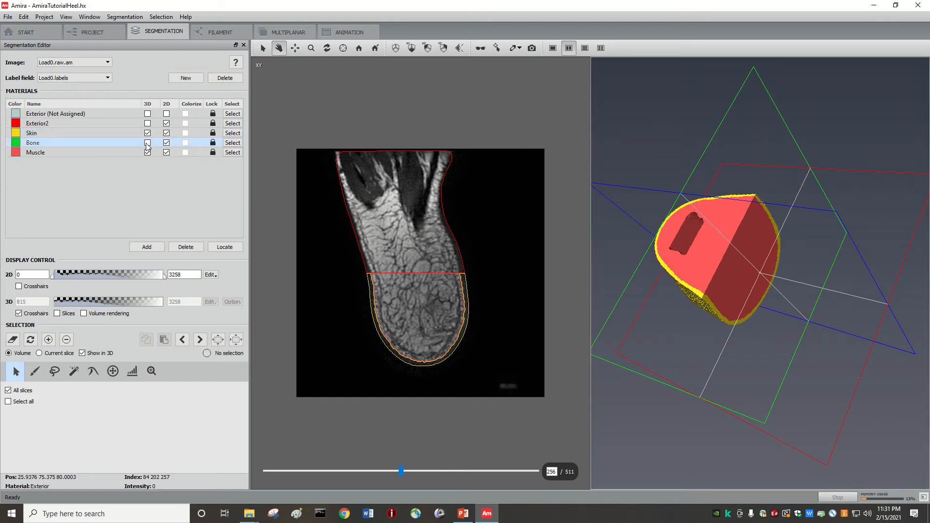
pyautogui.click(148, 143)
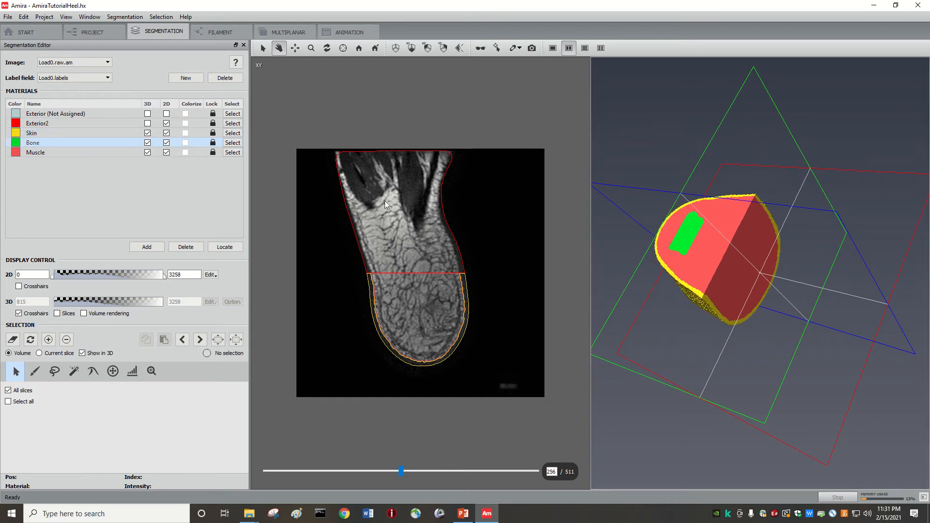
pyautogui.click(148, 152)
pyautogui.click(148, 153)
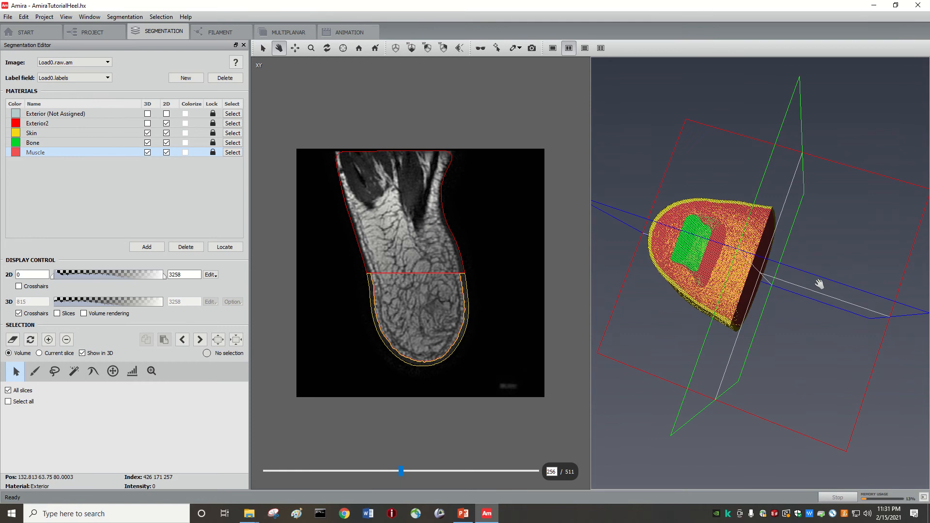
pyautogui.moveTo(820, 280); pyautogui.dragTo(740, 293)
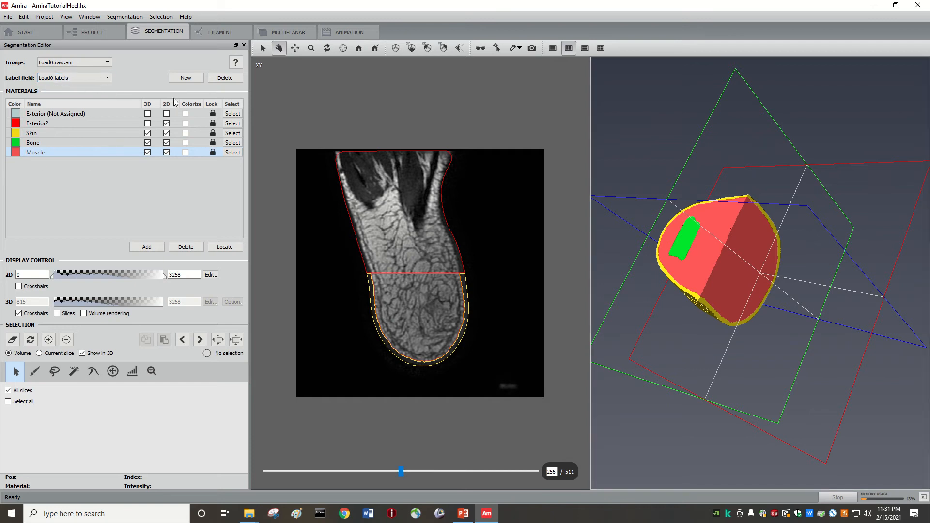
# Create a new label field named NewLabel for the Load0.raw.am image
pyautogui.click(186, 78)
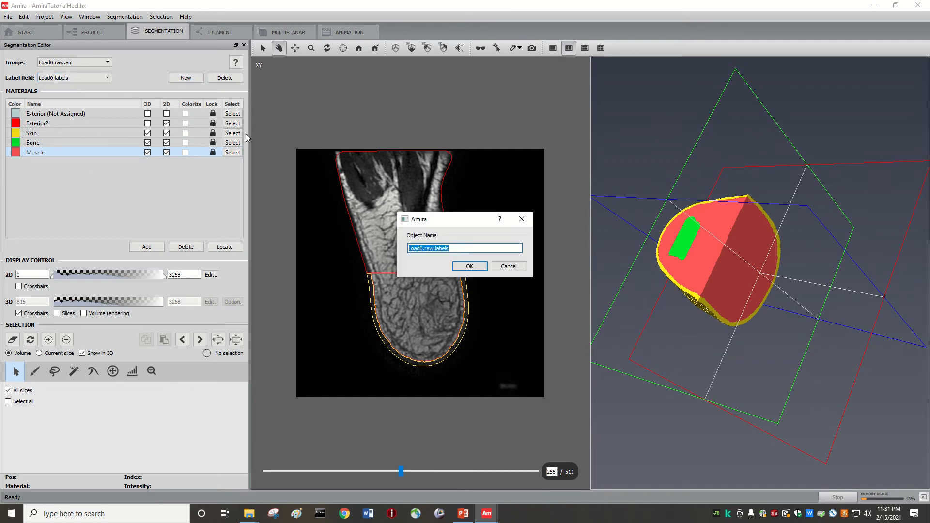
pyautogui.write('NewLabel')
pyautogui.click(468, 267)
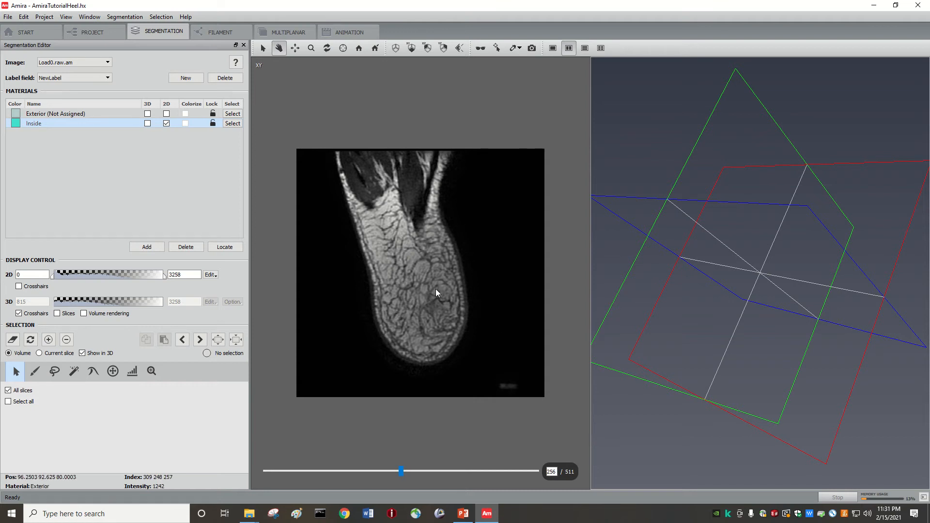
# Select the Skin voxels in Load0.labels and add them to the Inside material of the NewLabel field
pyautogui.click(73, 78)
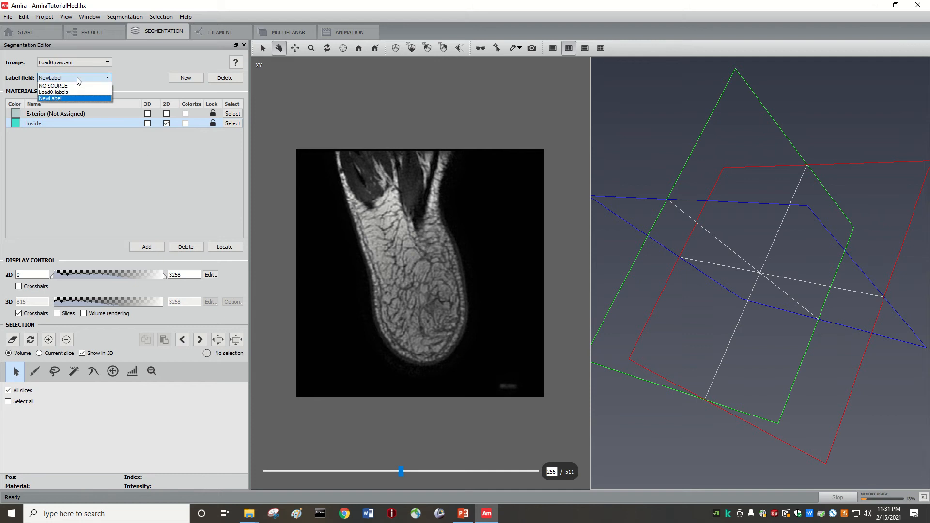
pyautogui.click(74, 92)
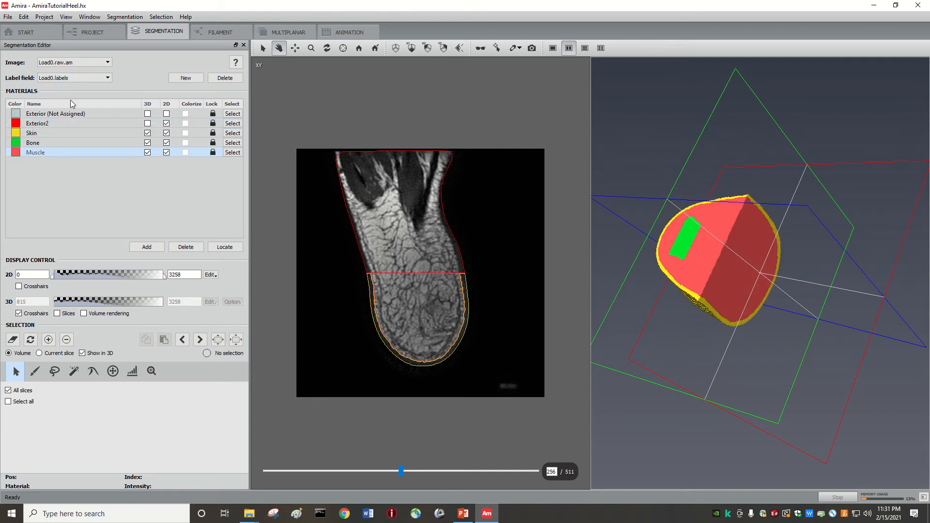
pyautogui.click(232, 134)
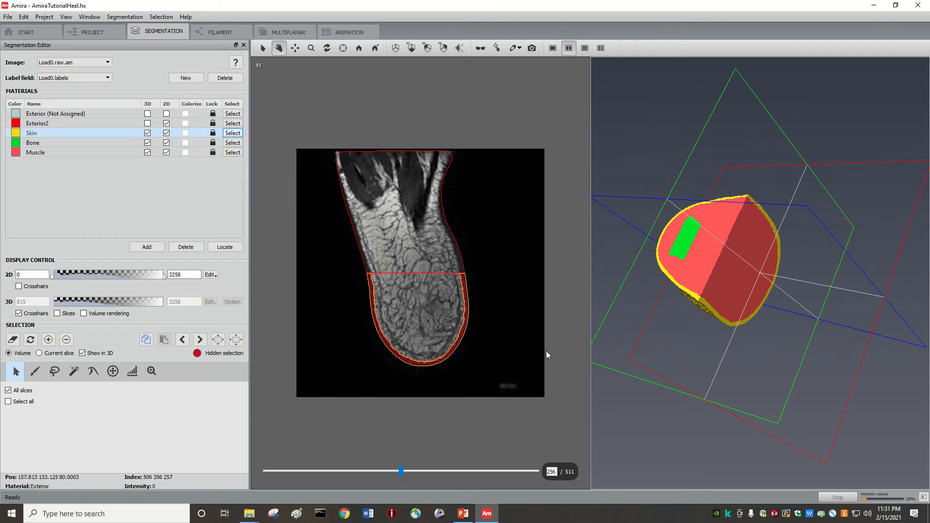
pyautogui.click(102, 78)
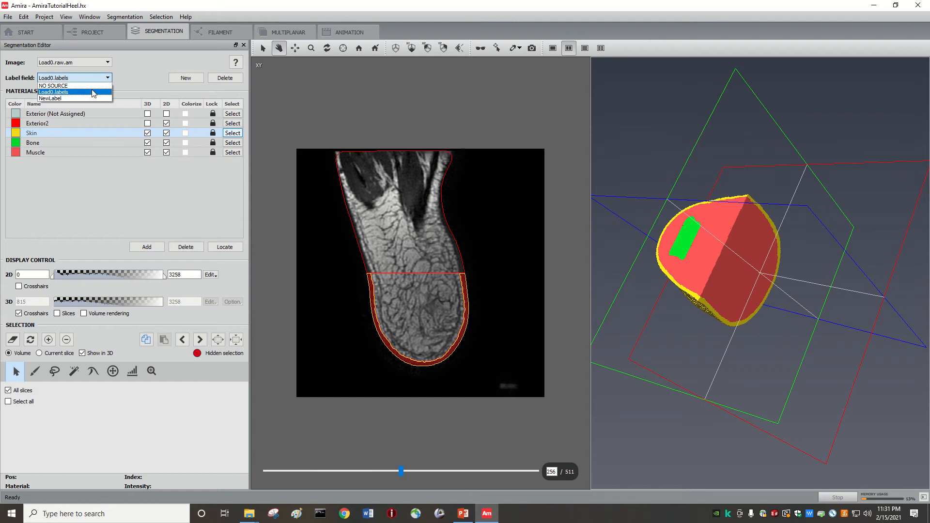
pyautogui.click(83, 97)
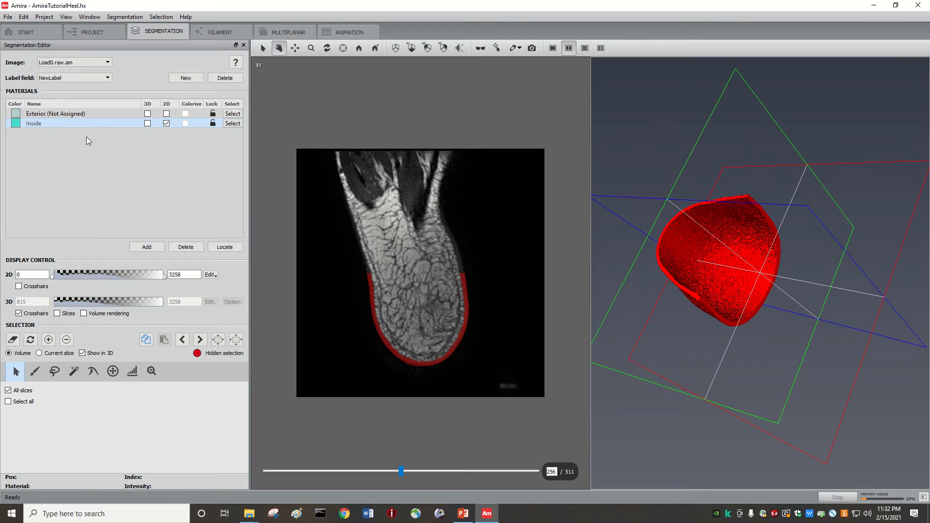
pyautogui.click(50, 341)
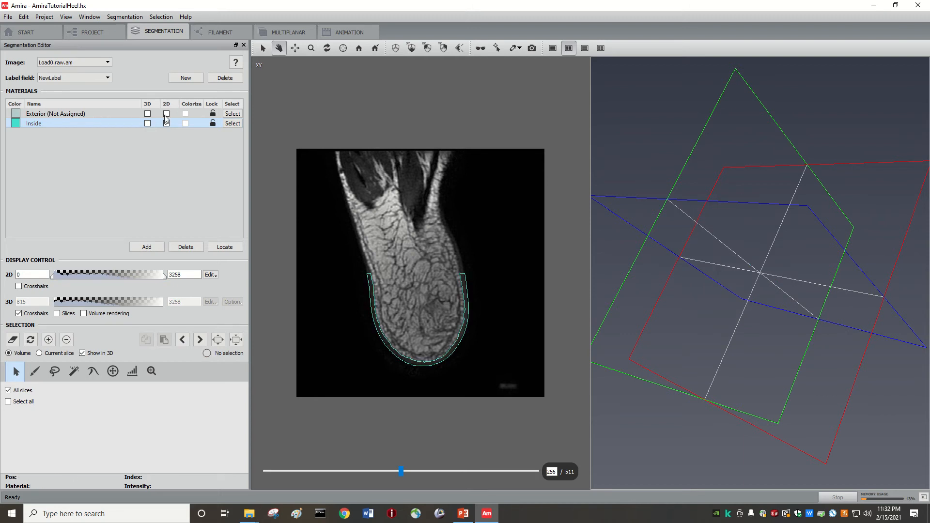
# Show the Inside material in 3D, clear the stray exterior selection, and inspect the skin shell from several sides
pyautogui.click(147, 124)
pyautogui.click(515, 309)
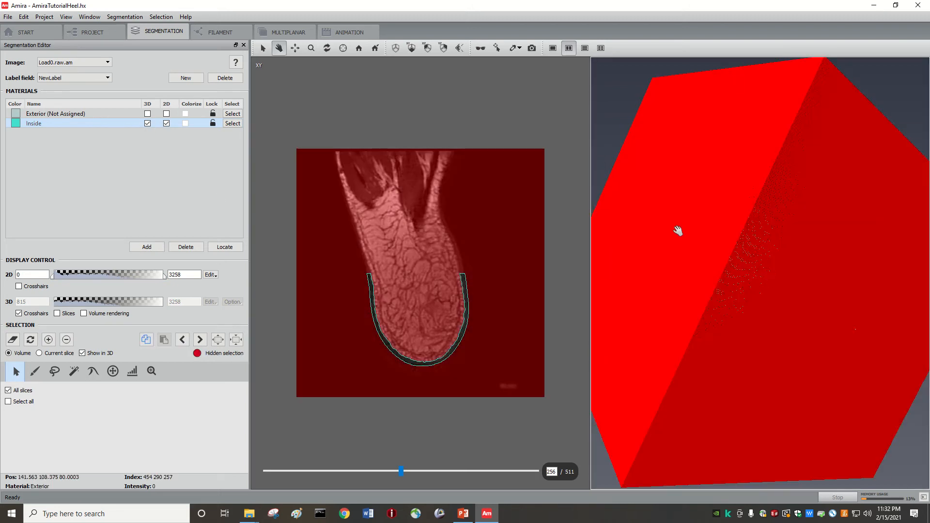
pyautogui.click(13, 340)
pyautogui.moveTo(812, 289); pyautogui.dragTo(717, 326)
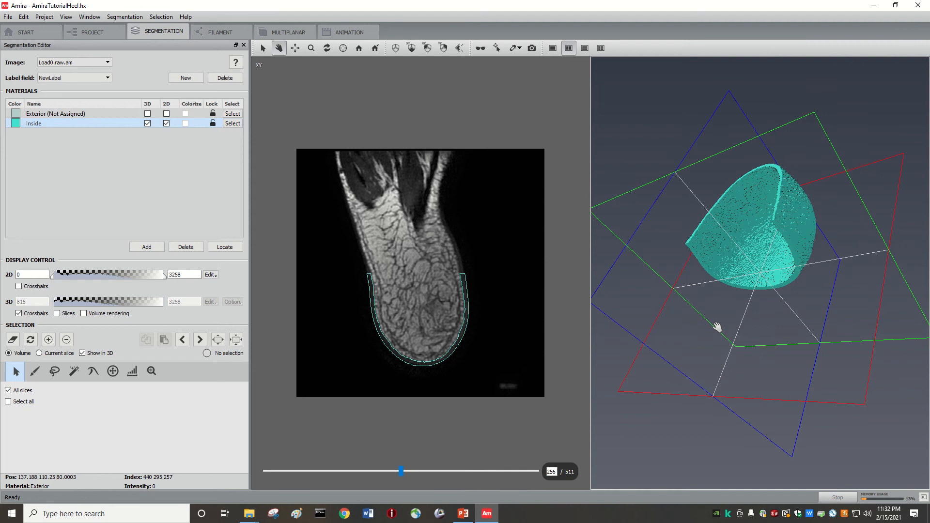
pyautogui.moveTo(716, 285); pyautogui.dragTo(785, 329)
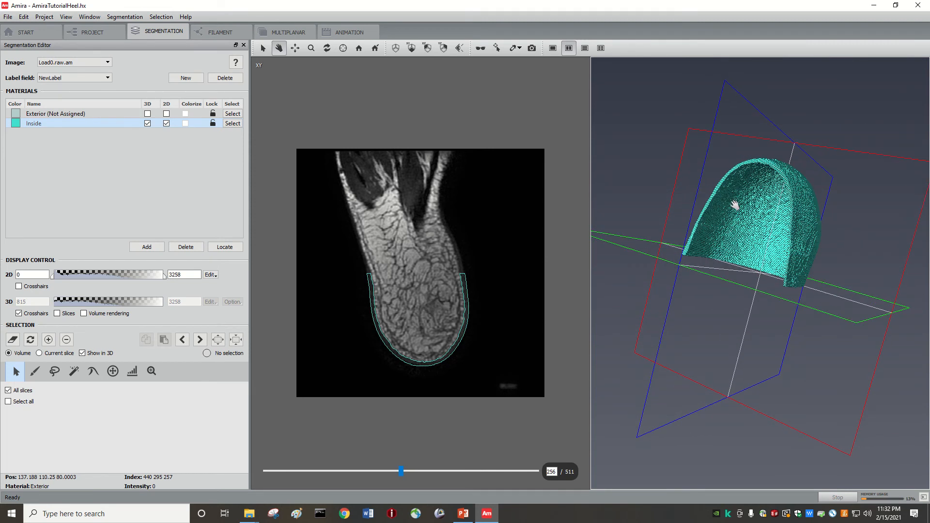
pyautogui.moveTo(735, 206); pyautogui.dragTo(714, 242)
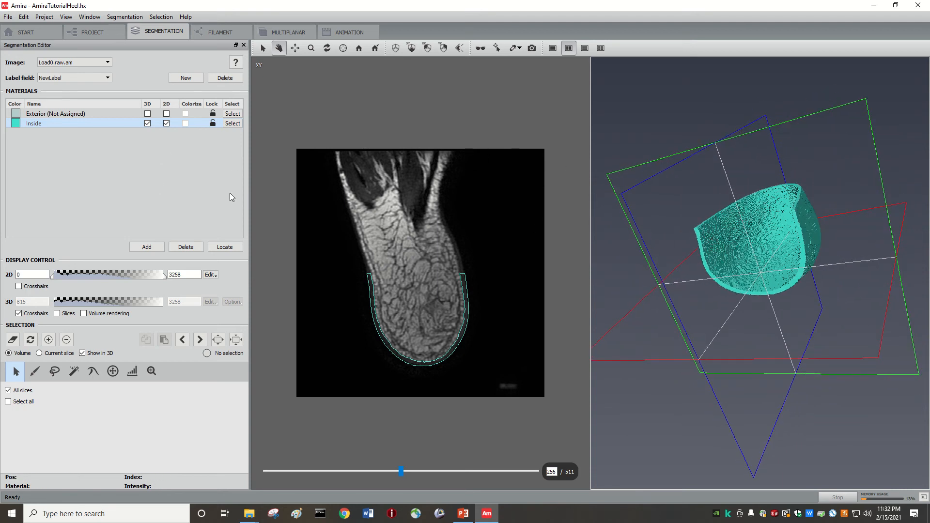
pyautogui.moveTo(706, 248); pyautogui.dragTo(773, 274)
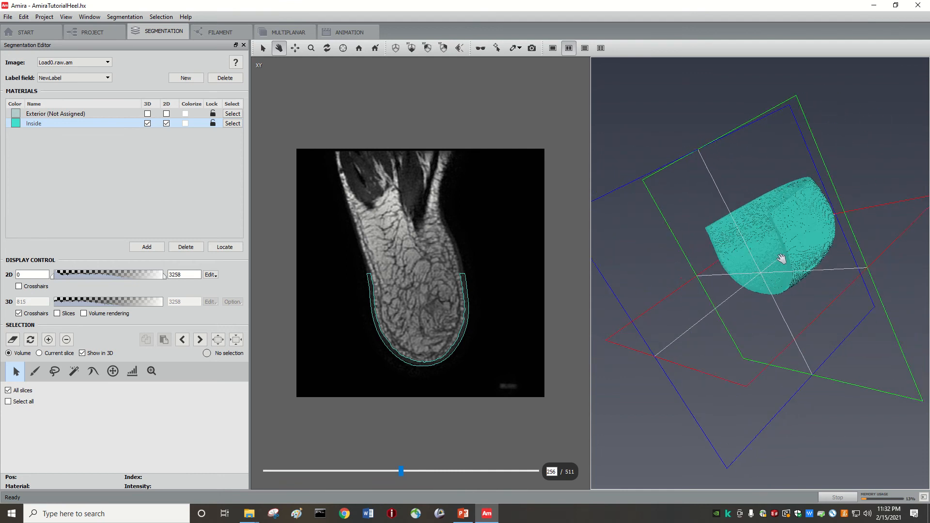
pyautogui.moveTo(714, 244); pyautogui.dragTo(644, 245)
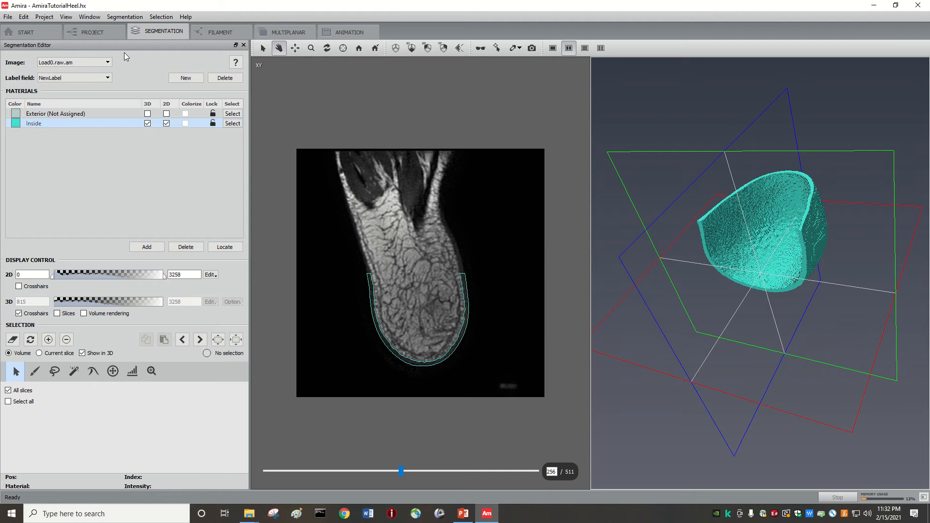
# Compare the properties and previews of the Load0.labels and NewLabel fields in the project view
pyautogui.click(103, 34)
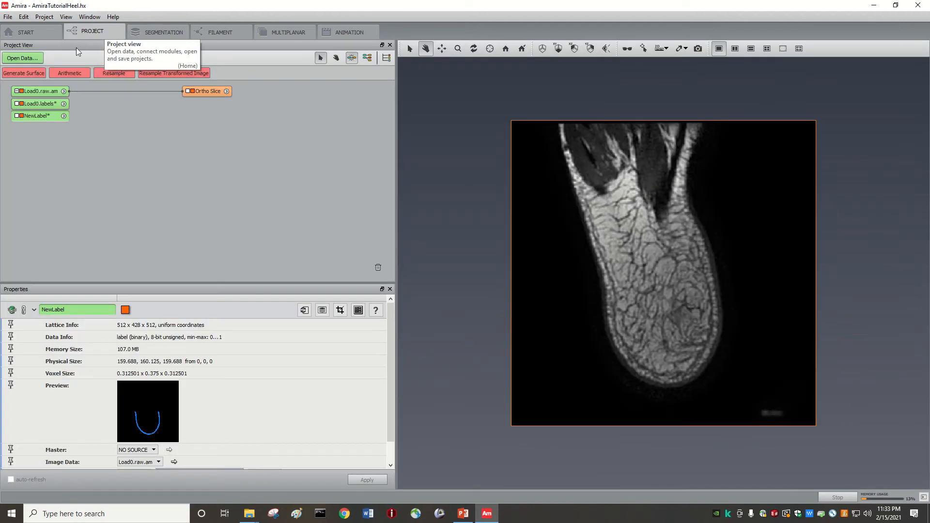
pyautogui.click(30, 103)
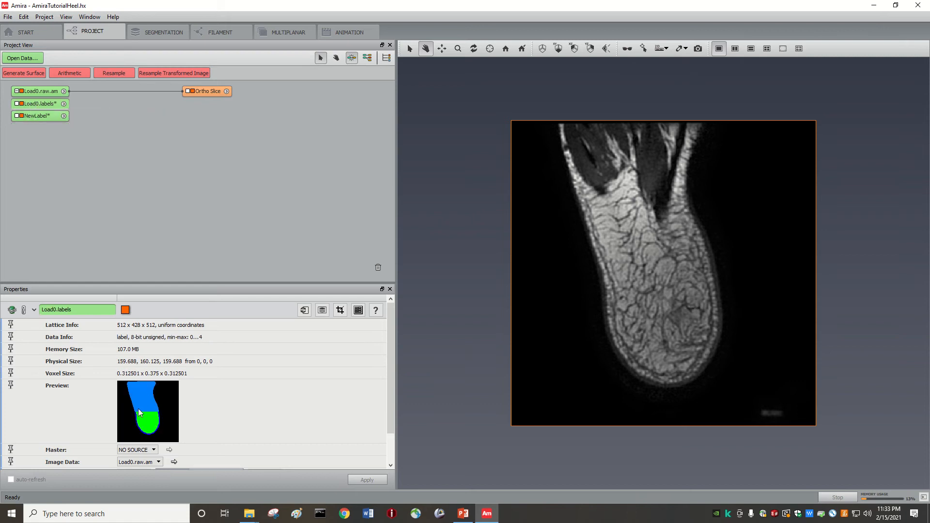
pyautogui.click(41, 116)
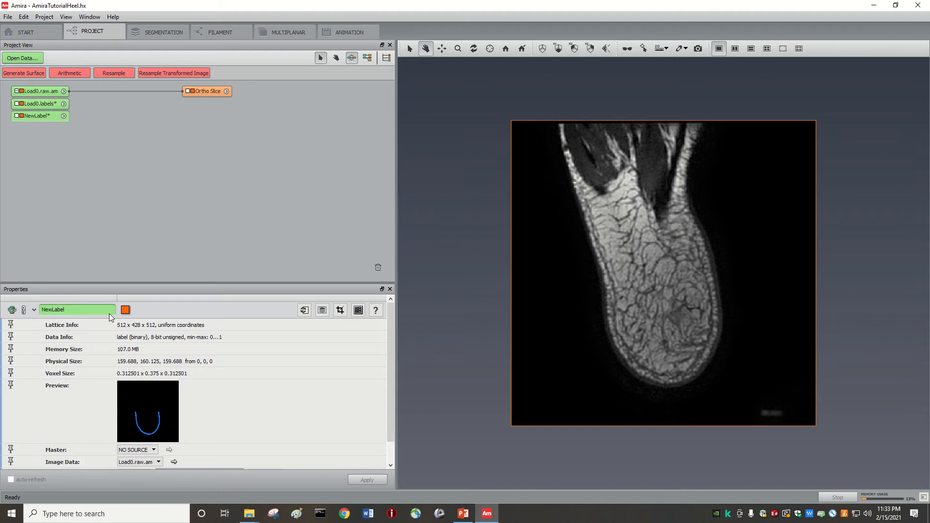
pyautogui.click(31, 104)
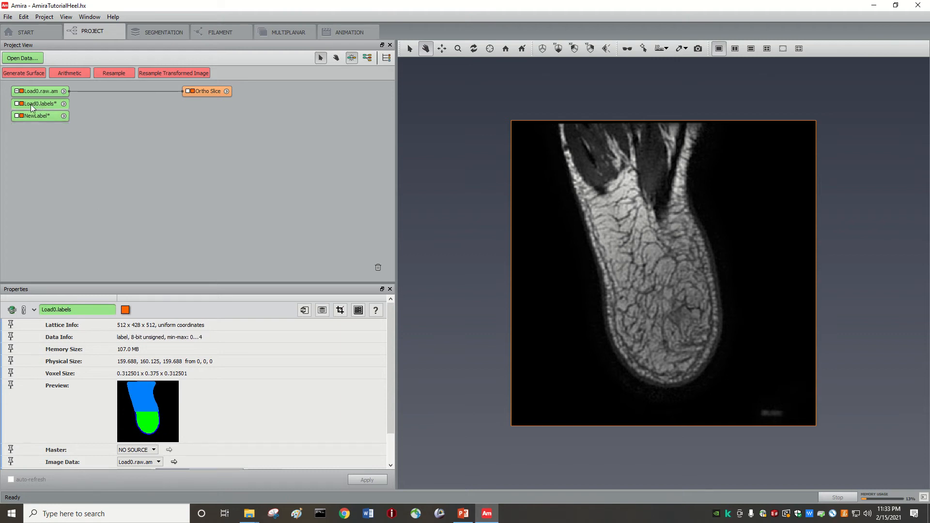
# Try to generate a surface from Load0.labels, cancel the computation and delete the Generate Surface module
pyautogui.click(63, 105)
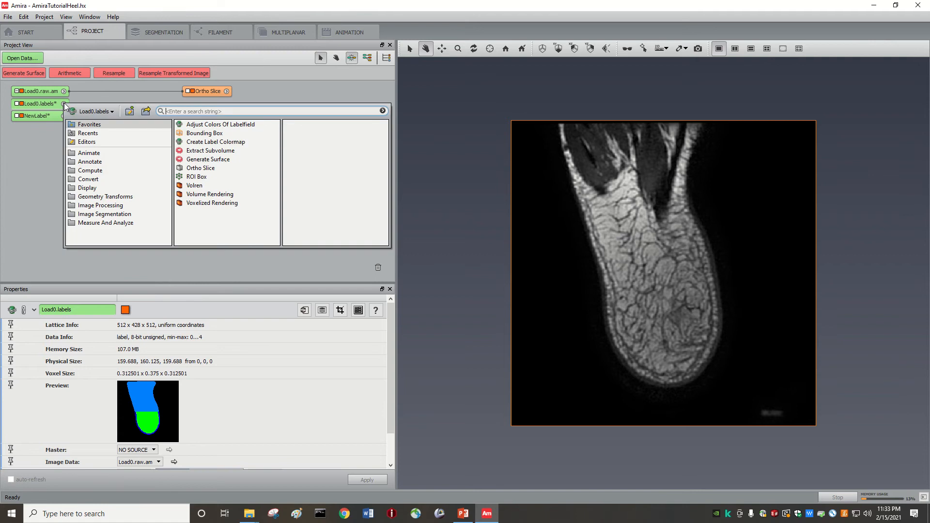
pyautogui.click(218, 159)
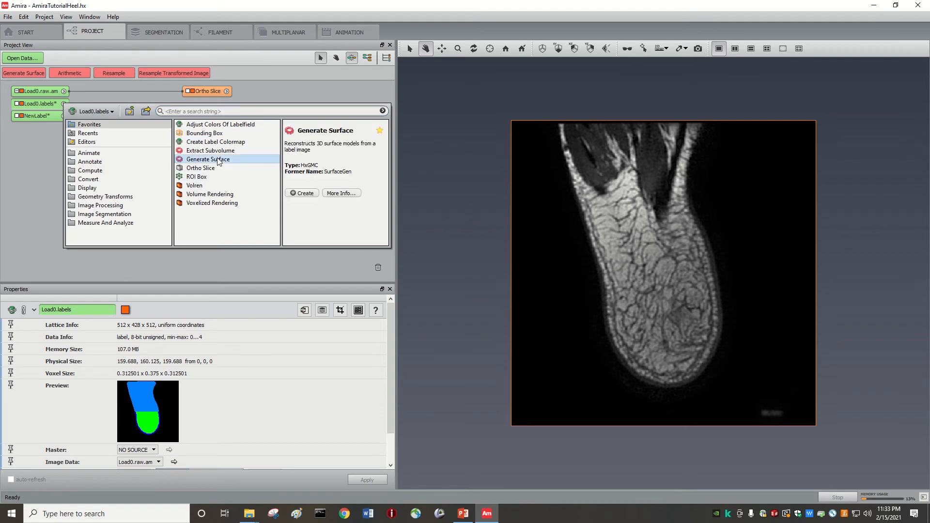
pyautogui.click(302, 193)
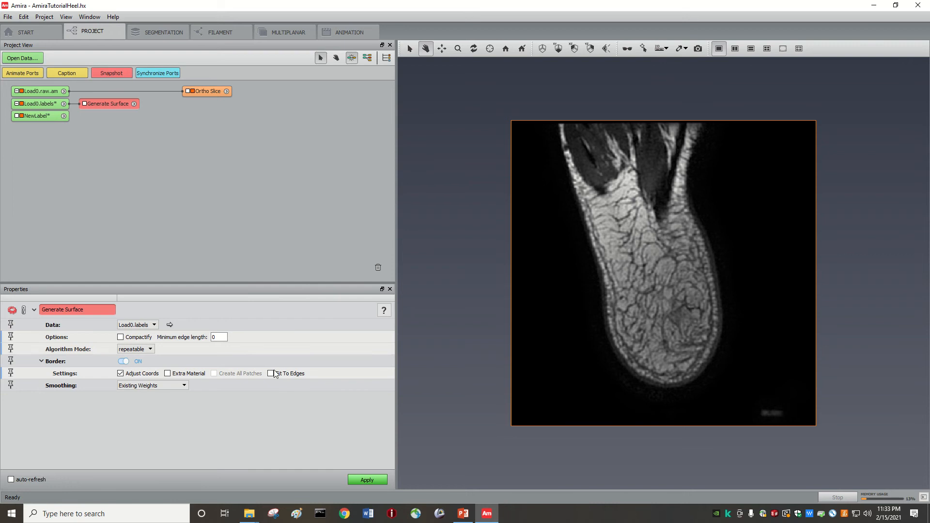
pyautogui.click(365, 480)
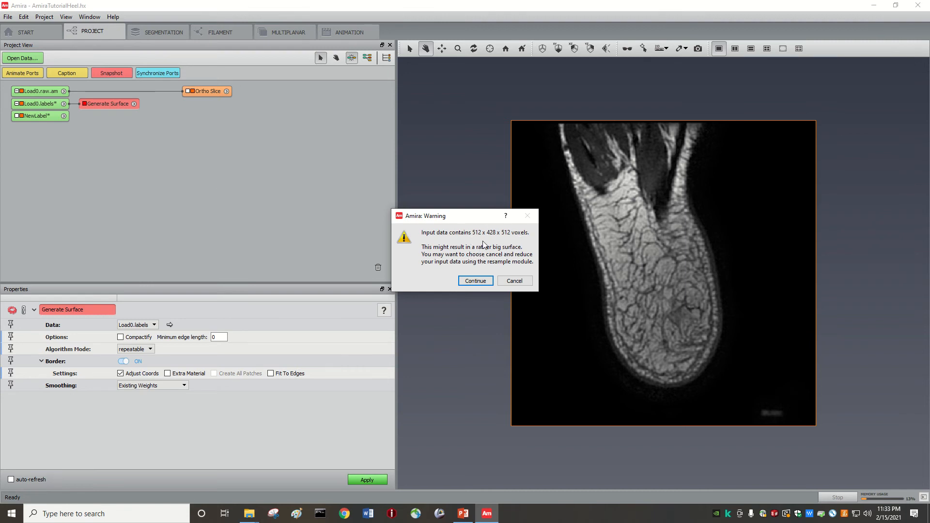
pyautogui.click(514, 281)
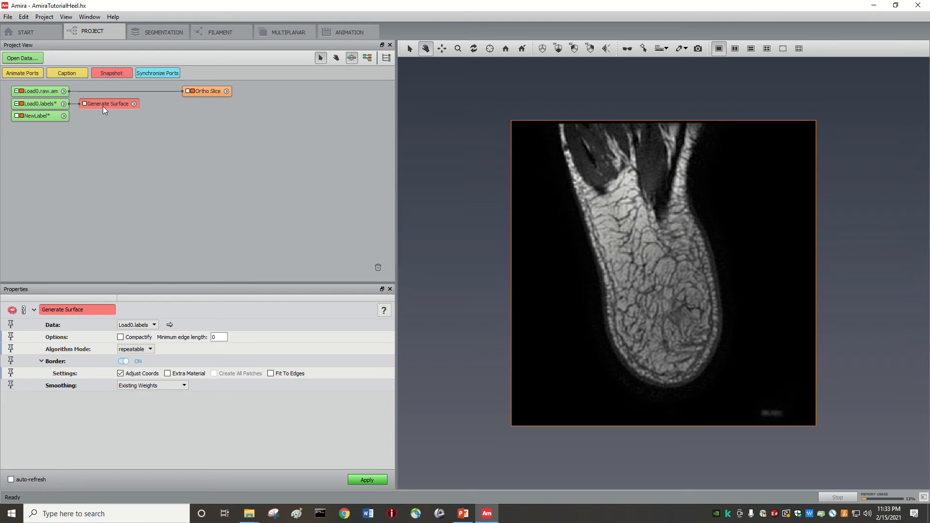
pyautogui.press('Delete')
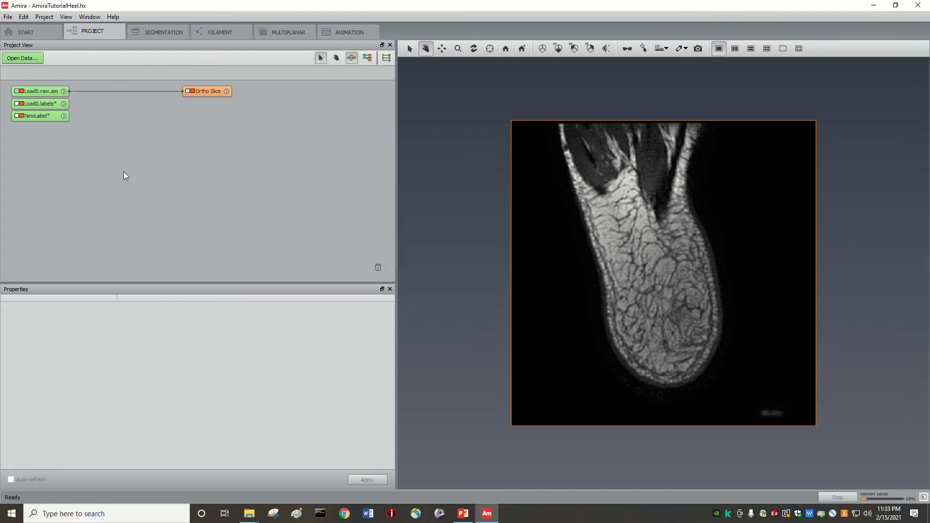
# Attach a Resample module to the Load0.labels field
pyautogui.click(64, 103)
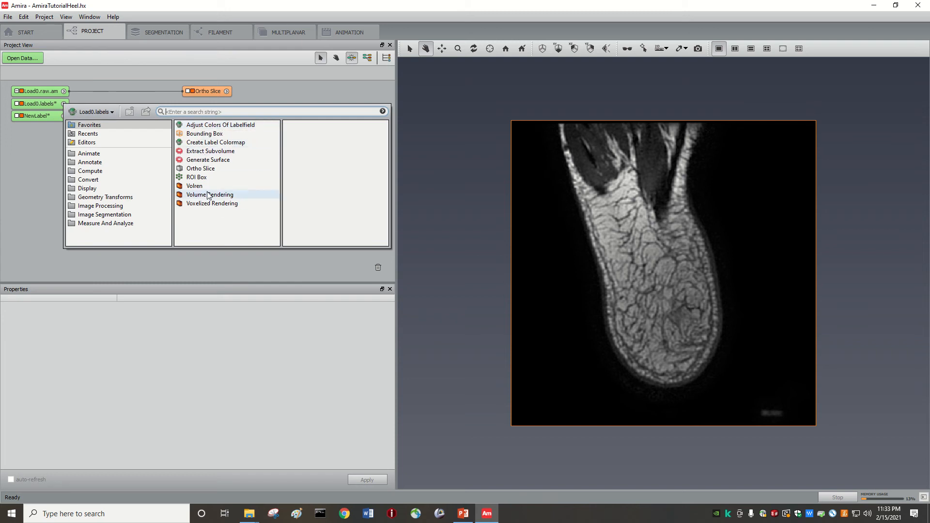
pyautogui.write('resa')
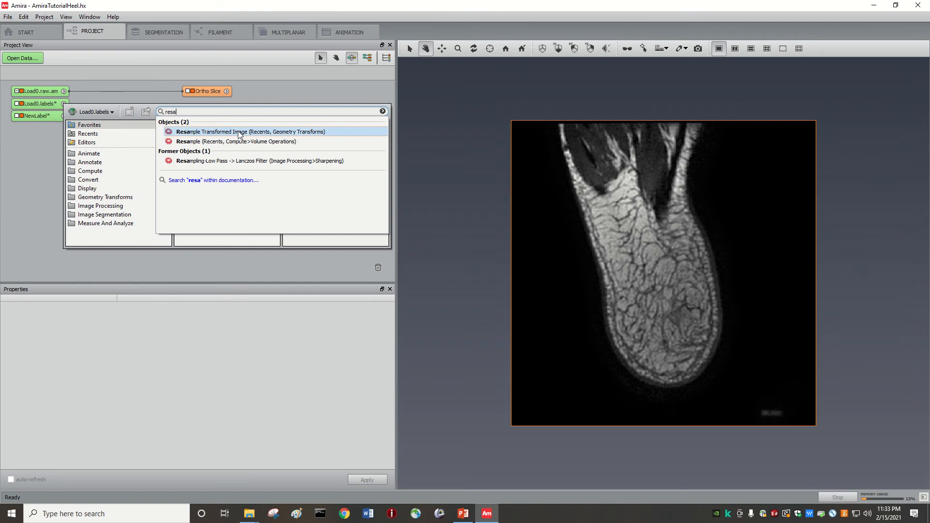
pyautogui.press('BackSpace')
pyautogui.press('BackSpace')
pyautogui.press('BackSpace')
pyautogui.press('BackSpace')
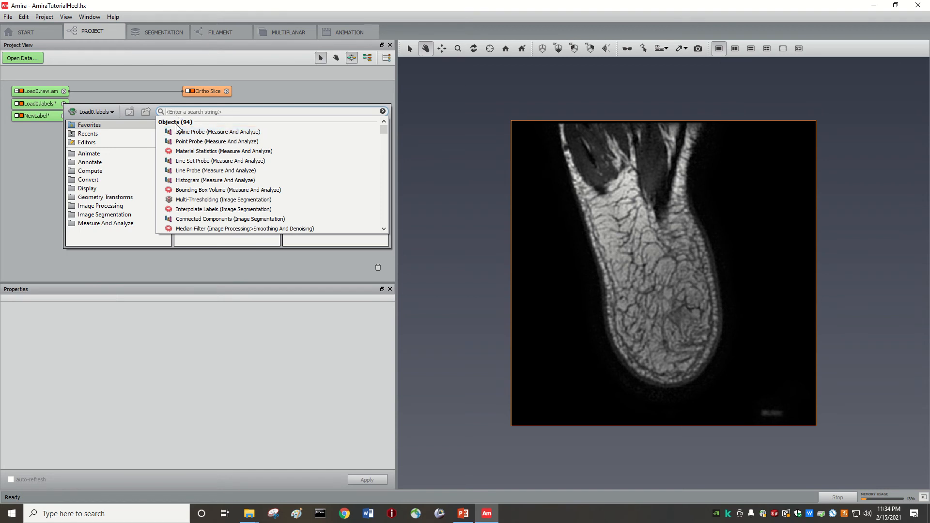
pyautogui.write('rs')
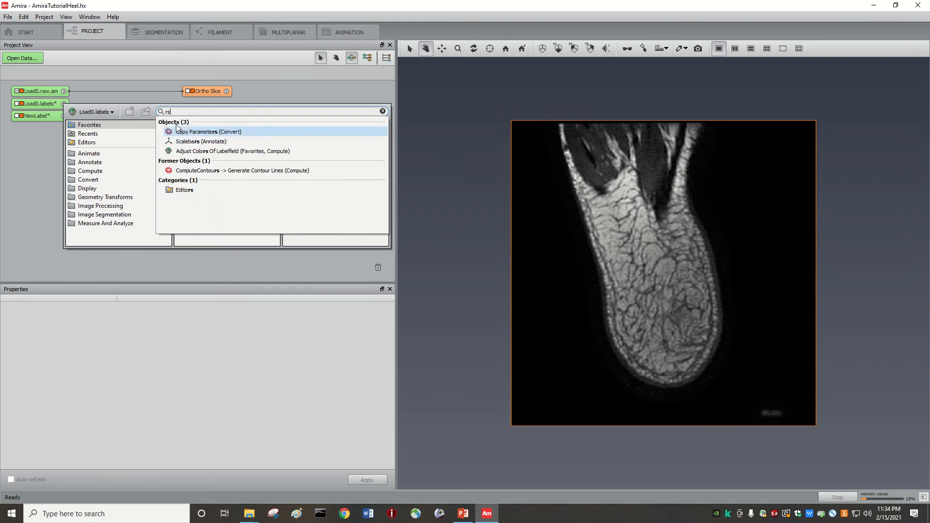
pyautogui.press('BackSpace')
pyautogui.write('esa')
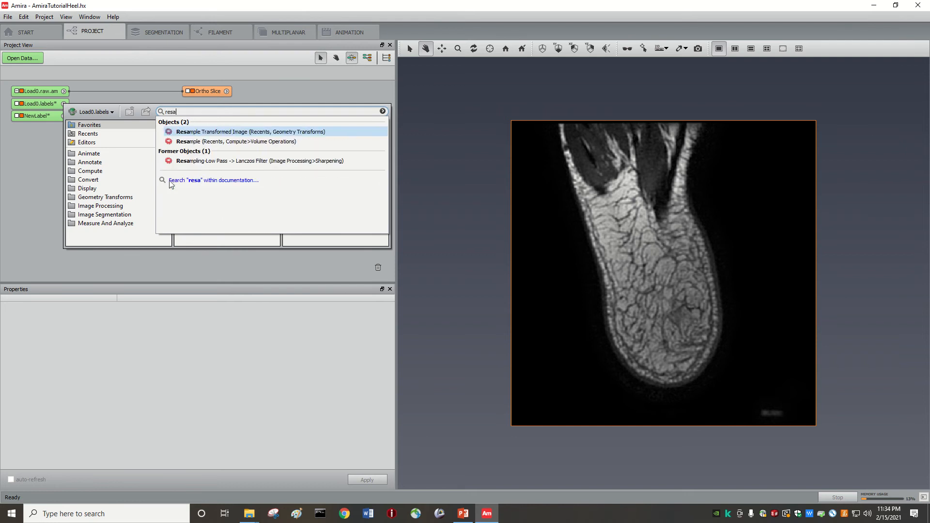
pyautogui.click(211, 141)
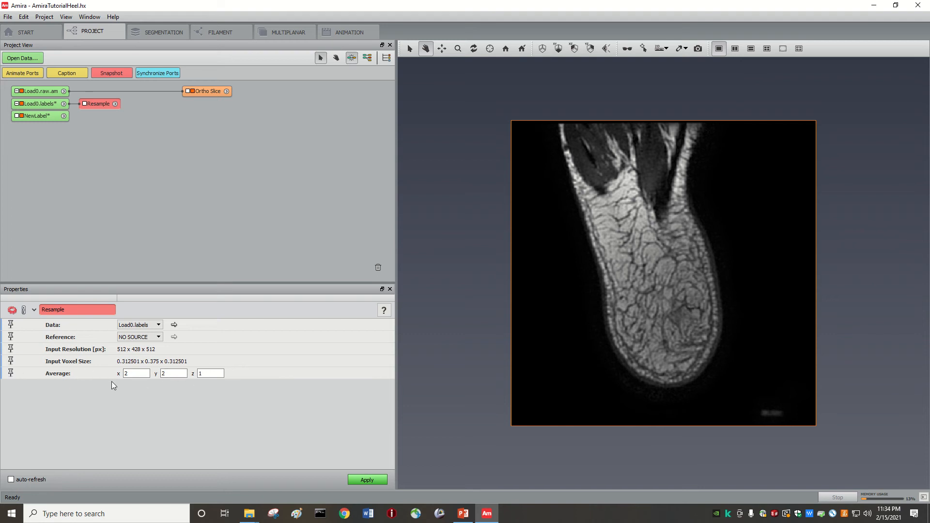
# Resample Load0.labels with the z averaging set to 2 and place the resampled field next to the Resample module
pyautogui.doubleClick(205, 374)
pyautogui.click(367, 480)
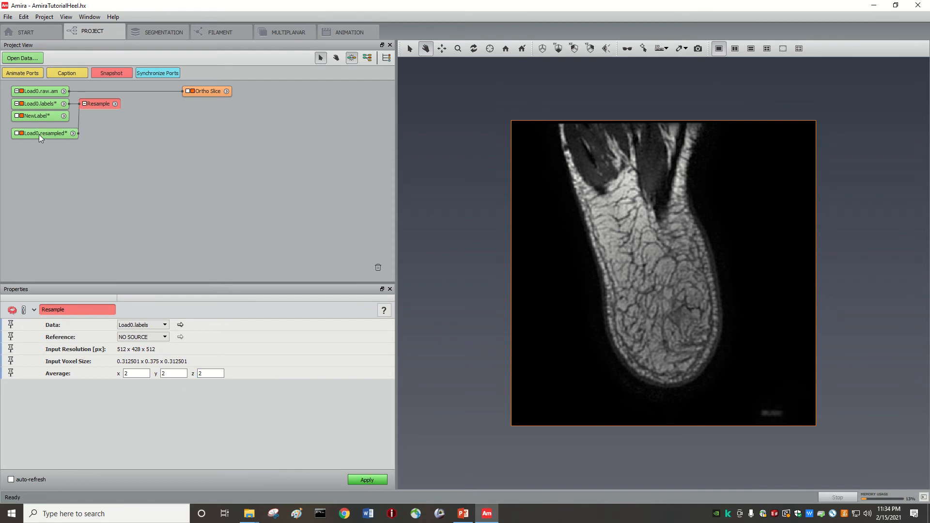
pyautogui.click(39, 134)
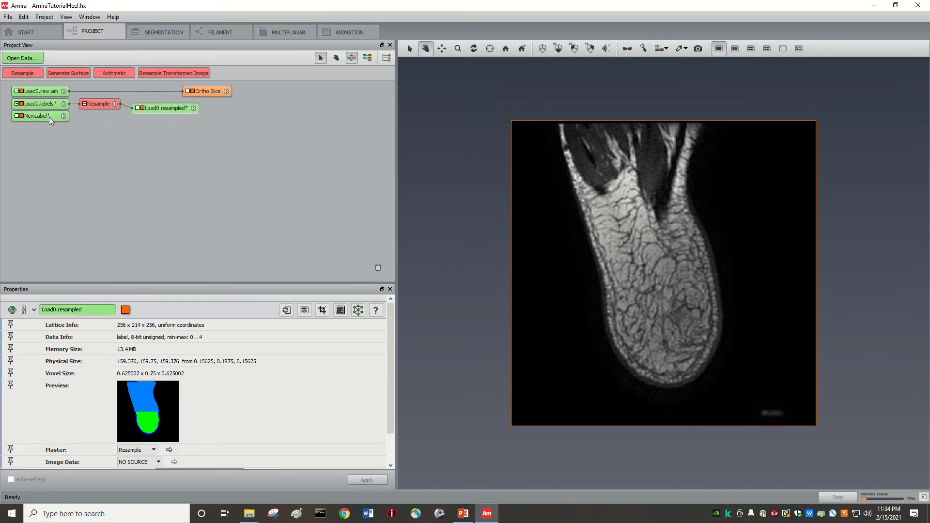
pyautogui.moveTo(176, 107); pyautogui.dragTo(164, 127)
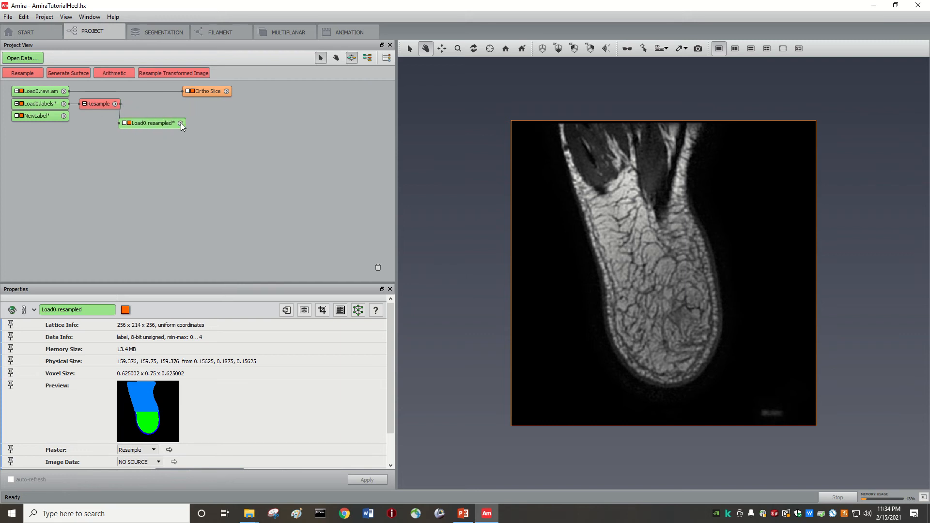
# Attach an Arithmetic module to Load0.resampled, place it after that field and widen the project view
pyautogui.click(181, 123)
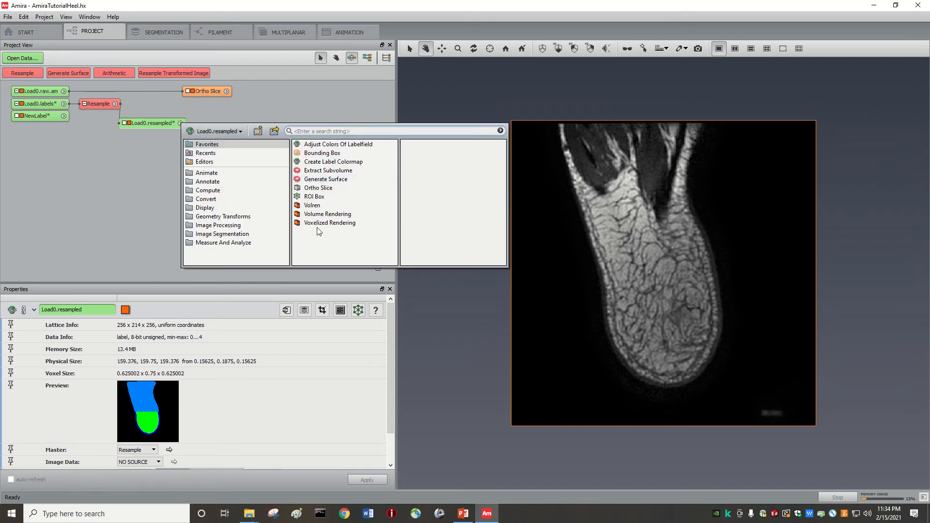
pyautogui.write('ar')
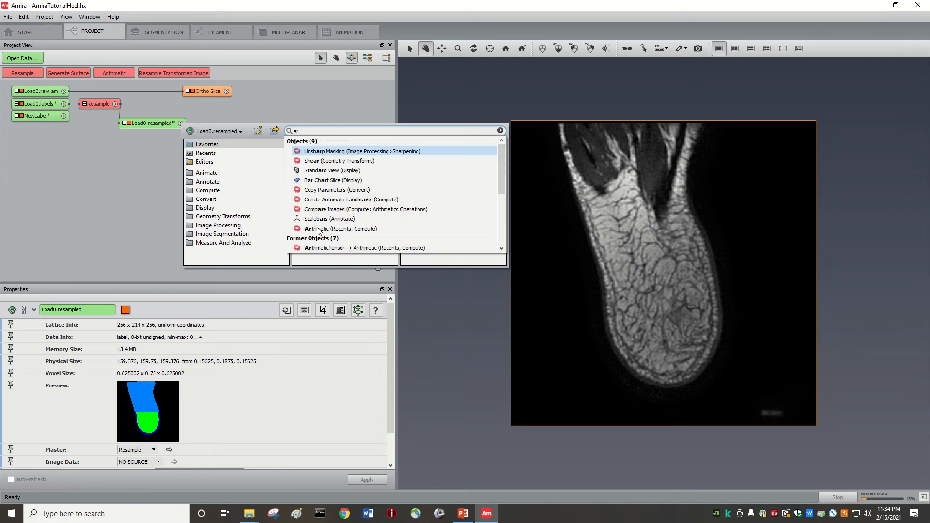
pyautogui.write('it')
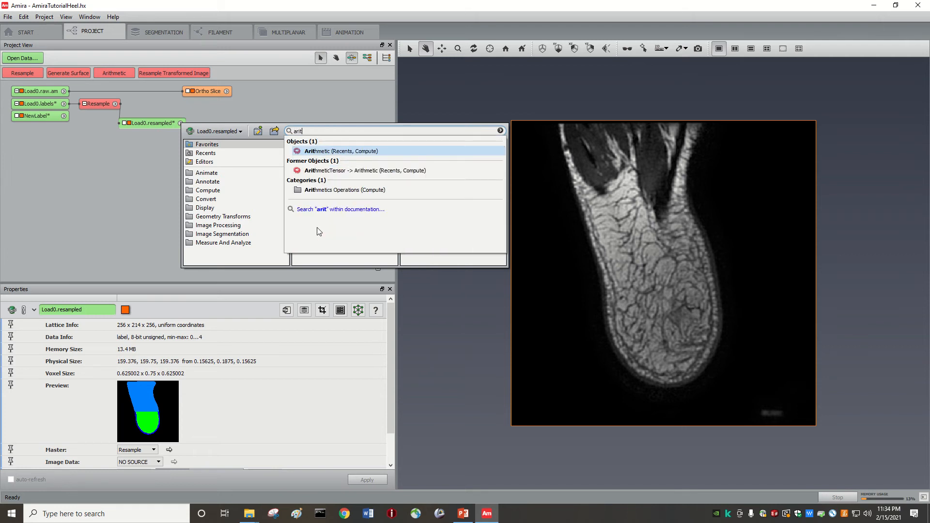
pyautogui.click(314, 152)
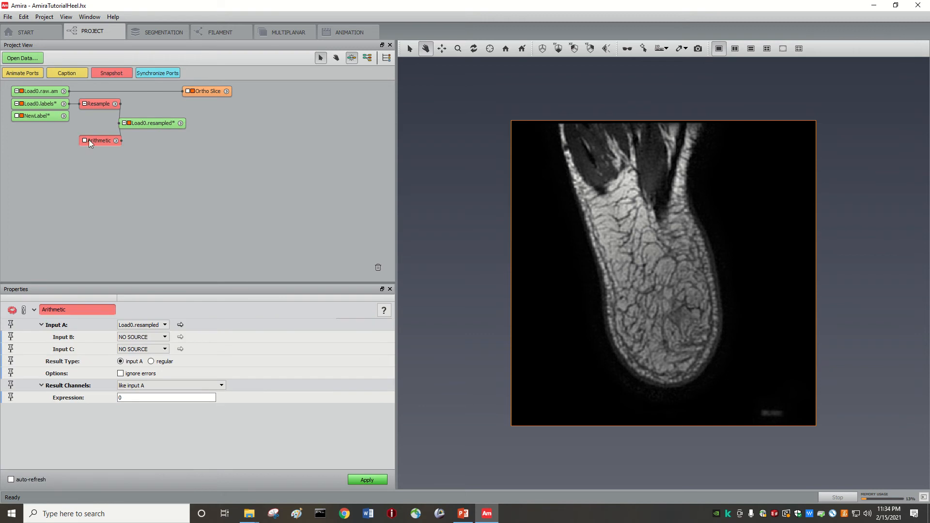
pyautogui.moveTo(89, 140); pyautogui.dragTo(205, 142)
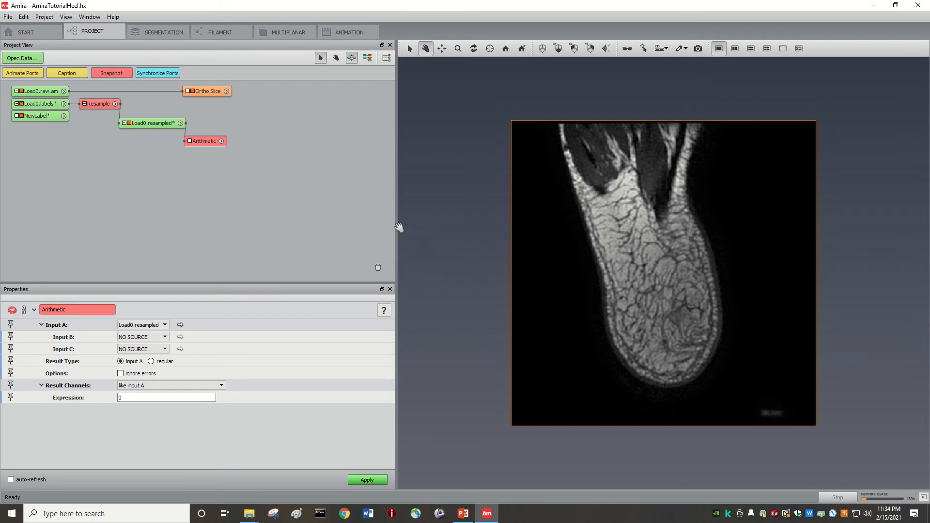
pyautogui.moveTo(398, 227); pyautogui.dragTo(481, 219)
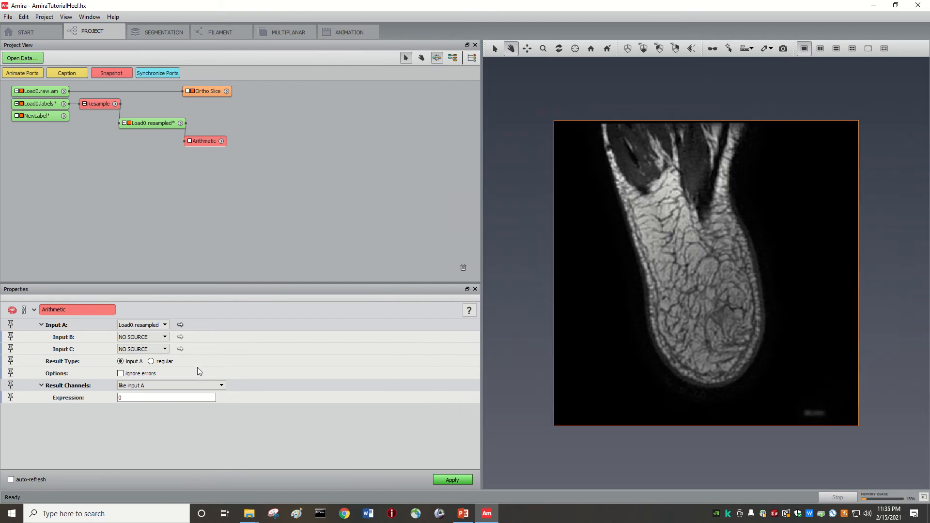
# Extract the skin label from the resampled field with the expression A==2 and place the result after the Arithmetic module
pyautogui.click(130, 398)
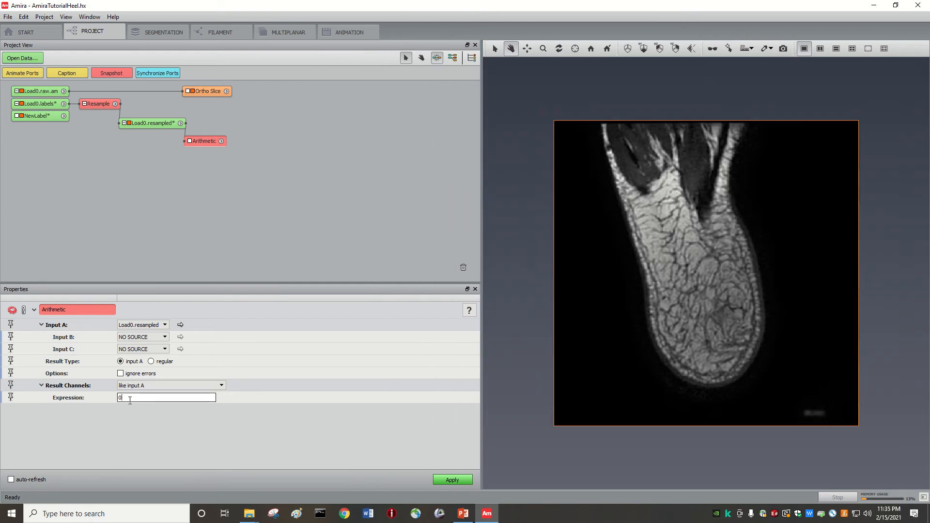
pyautogui.click(155, 32)
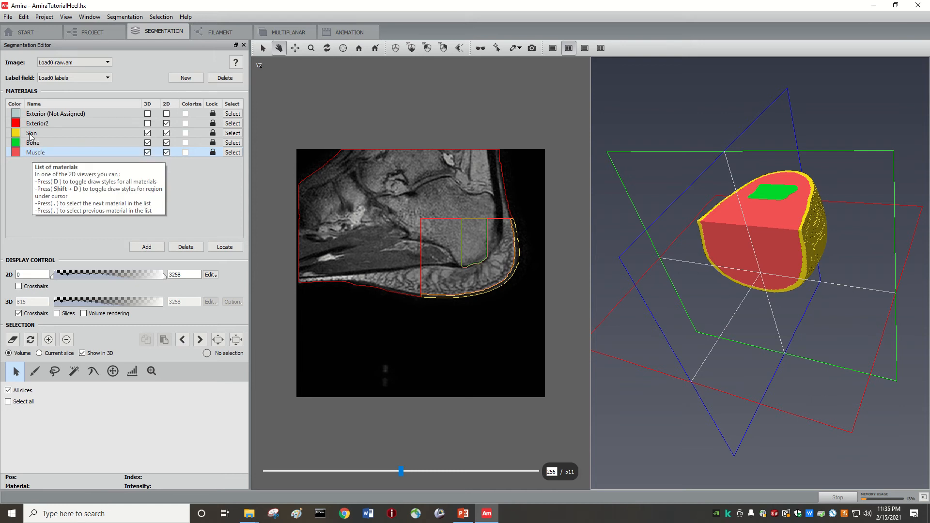
pyautogui.click(90, 33)
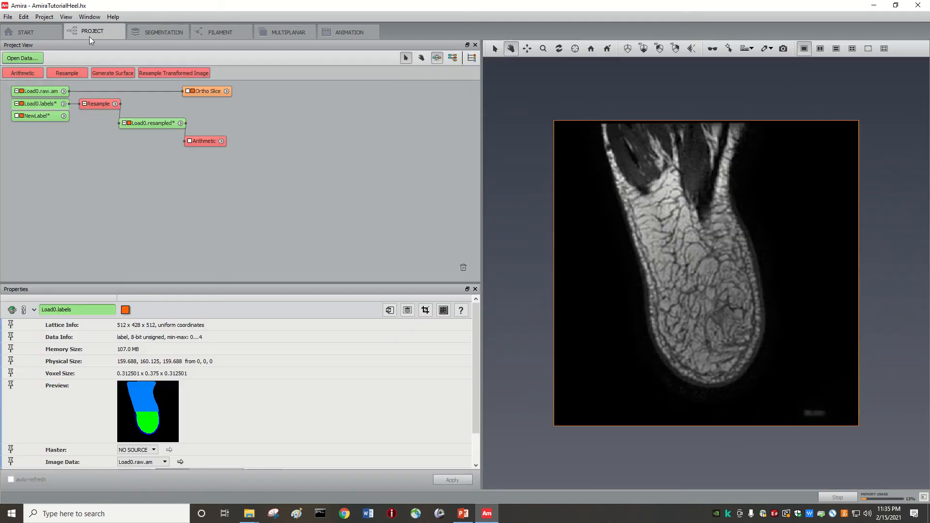
pyautogui.click(197, 140)
pyautogui.click(140, 398)
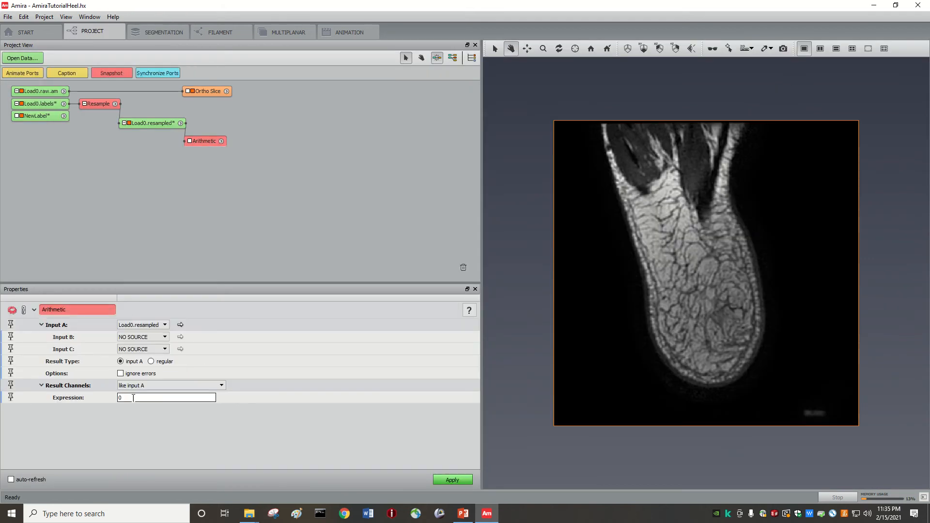
pyautogui.write('A==2')
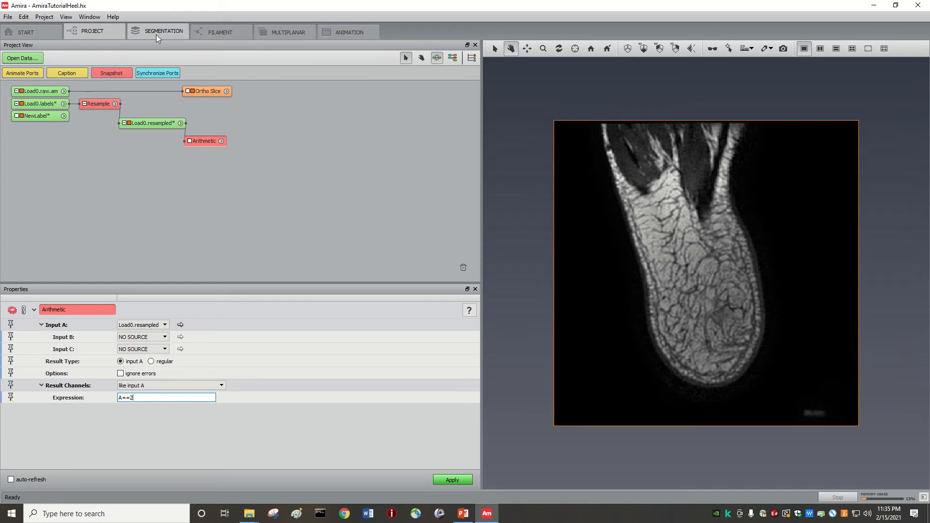
pyautogui.click(449, 479)
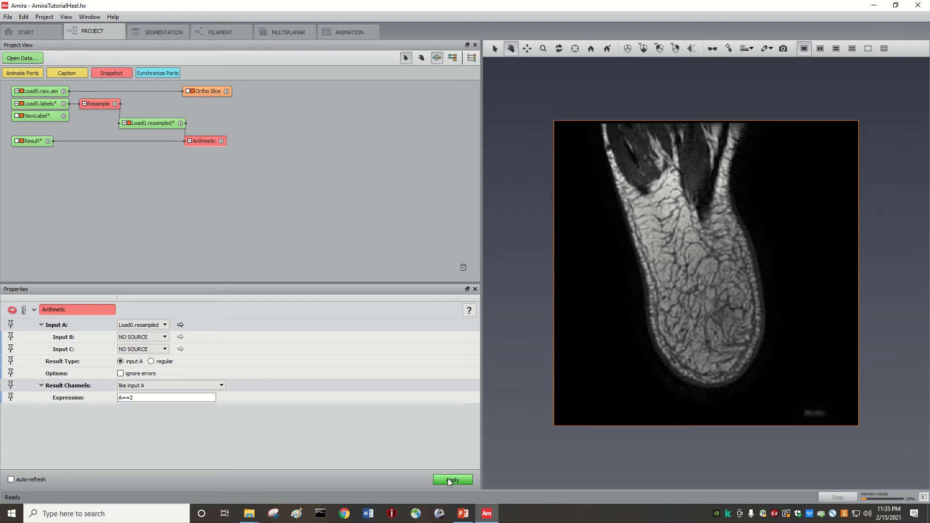
pyautogui.moveTo(27, 145); pyautogui.dragTo(251, 156)
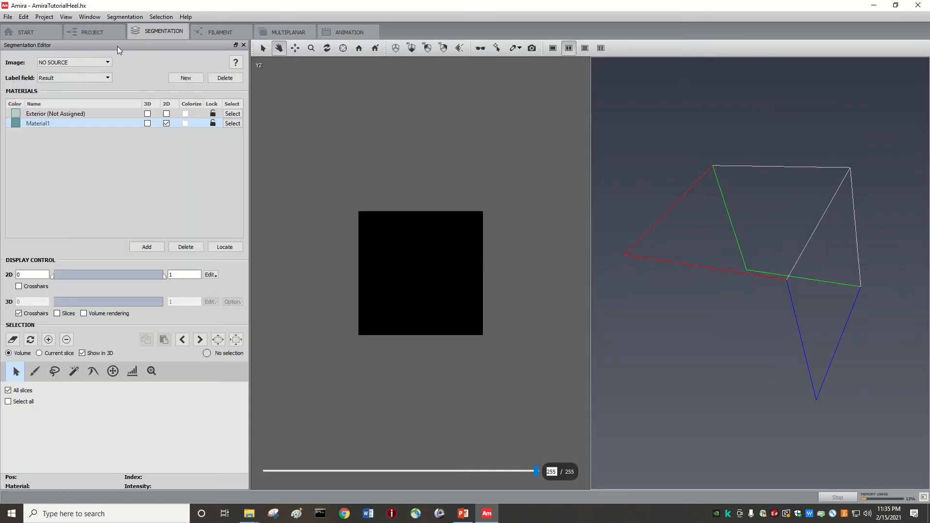
# Review the material order of Load0.labels in the segmentation editor and examine the Result field's properties and preview in the project
pyautogui.click(75, 81)
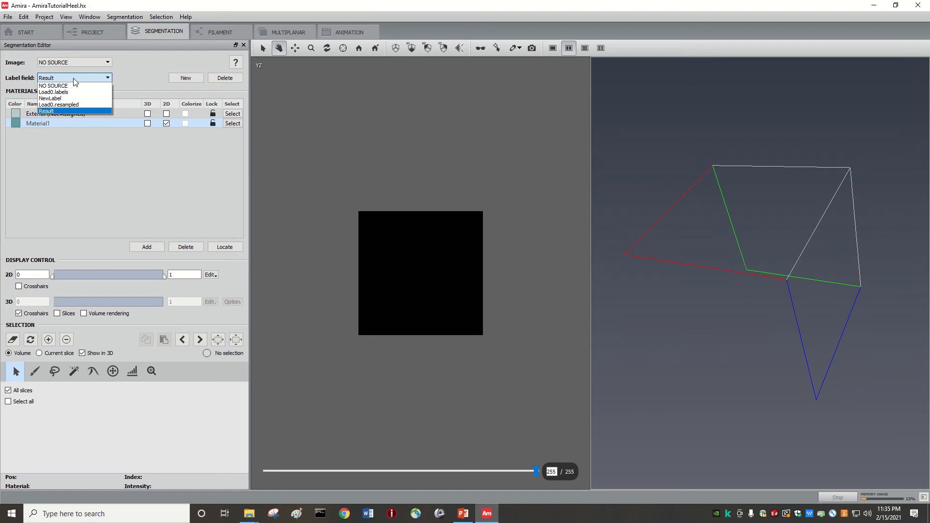
pyautogui.click(58, 94)
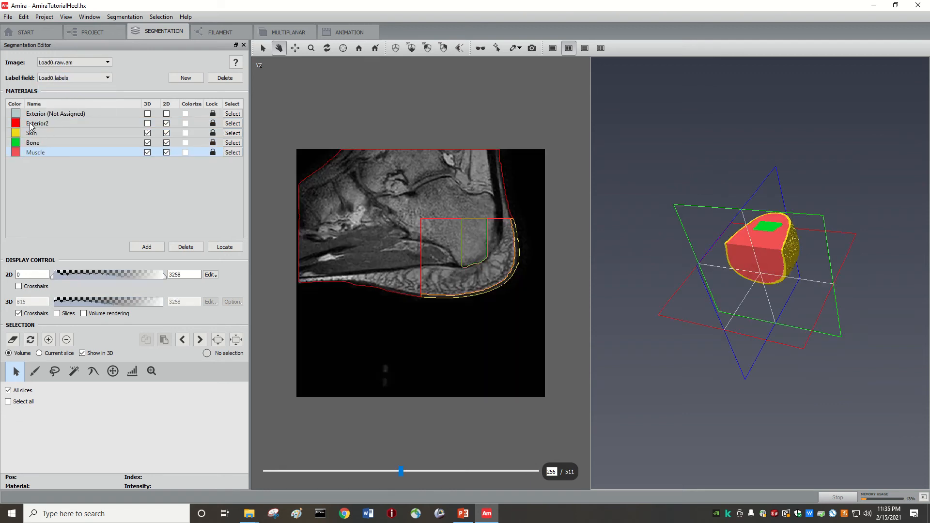
pyautogui.click(83, 32)
pyautogui.click(251, 155)
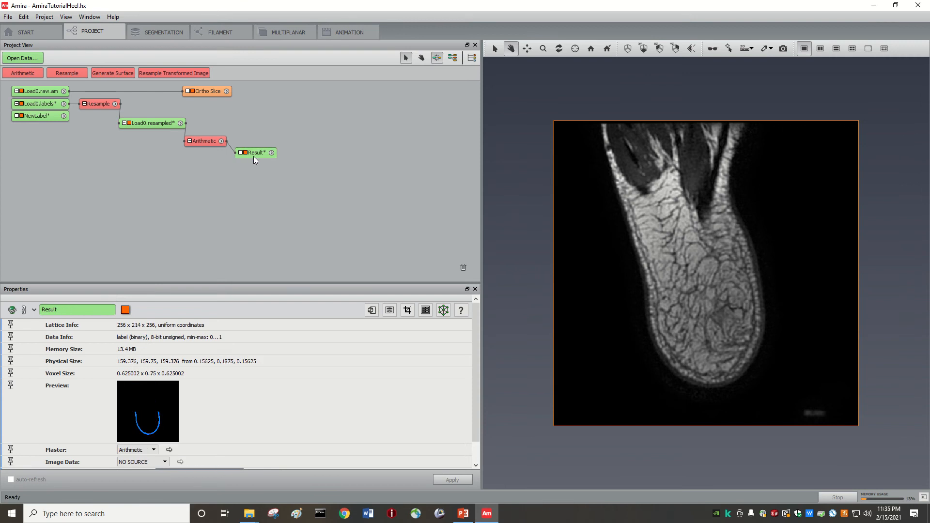
# Generate a surface from the Result field with Unconstrained Smoothing, extent 5, and Smooth Material set to None
pyautogui.click(272, 153)
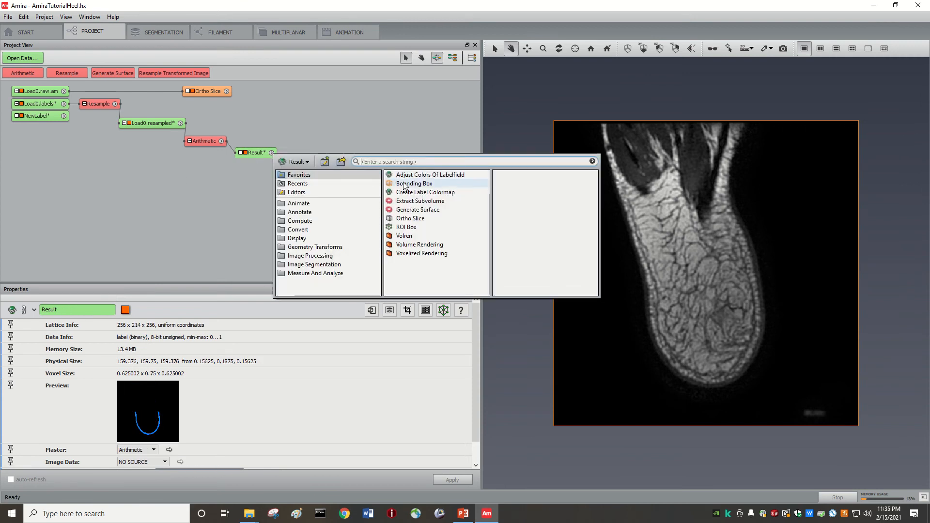
pyautogui.click(414, 210)
pyautogui.click(507, 249)
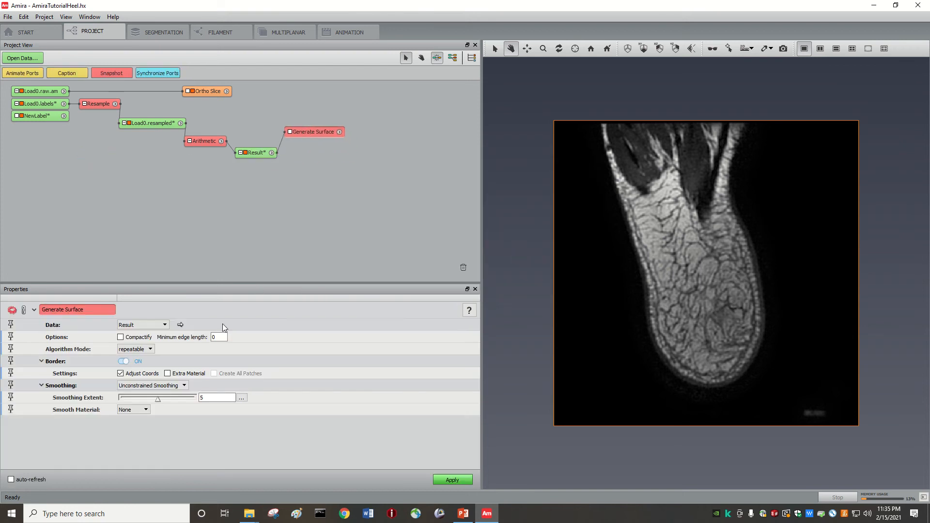
pyautogui.click(131, 414)
pyautogui.click(127, 417)
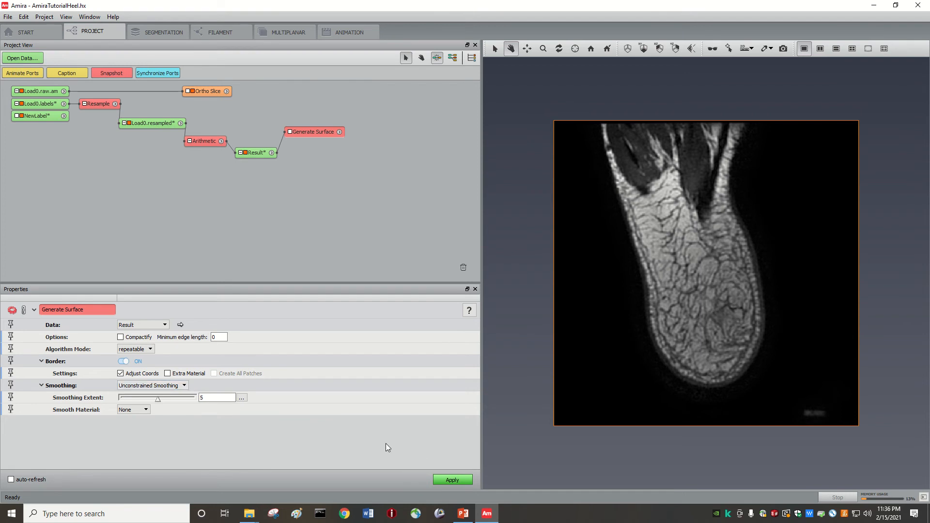
pyautogui.click(452, 479)
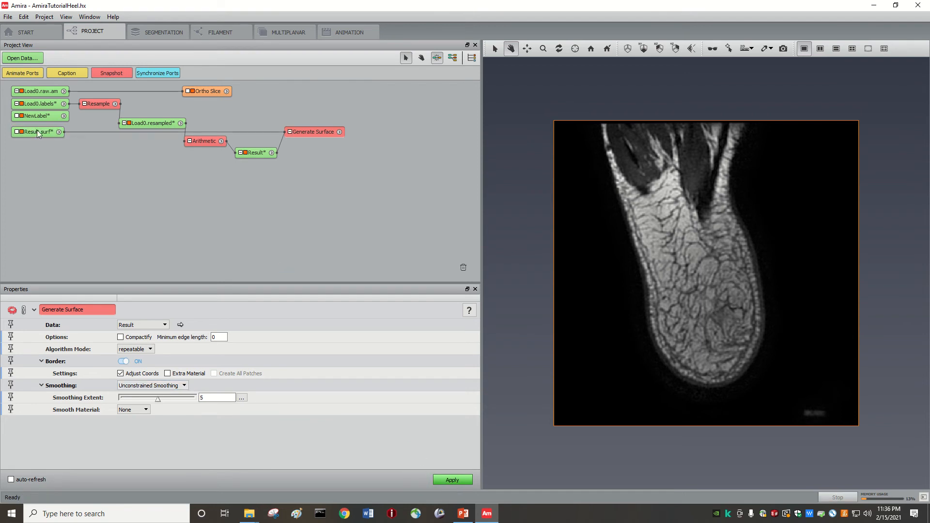
# Place Result.surf after the Generate Surface module and display it in 3D with a Surface View
pyautogui.moveTo(37, 129); pyautogui.dragTo(370, 149)
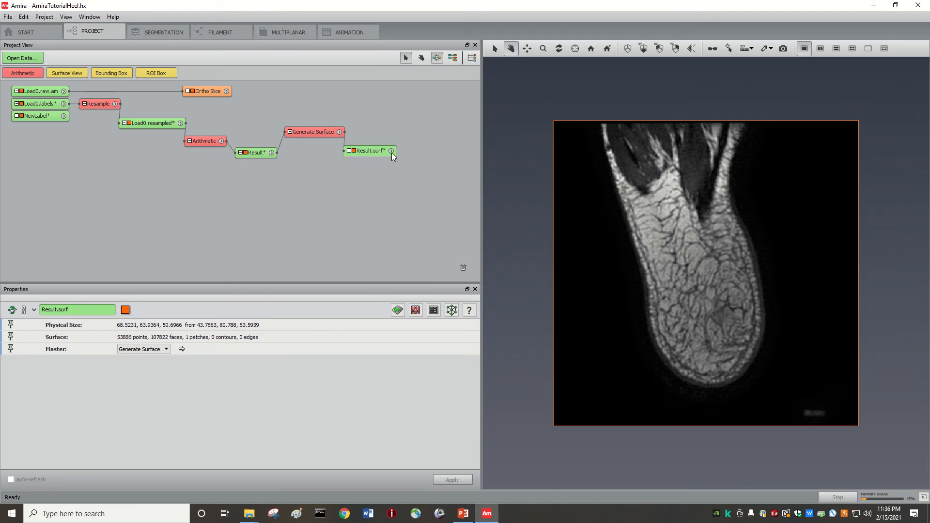
pyautogui.click(392, 151)
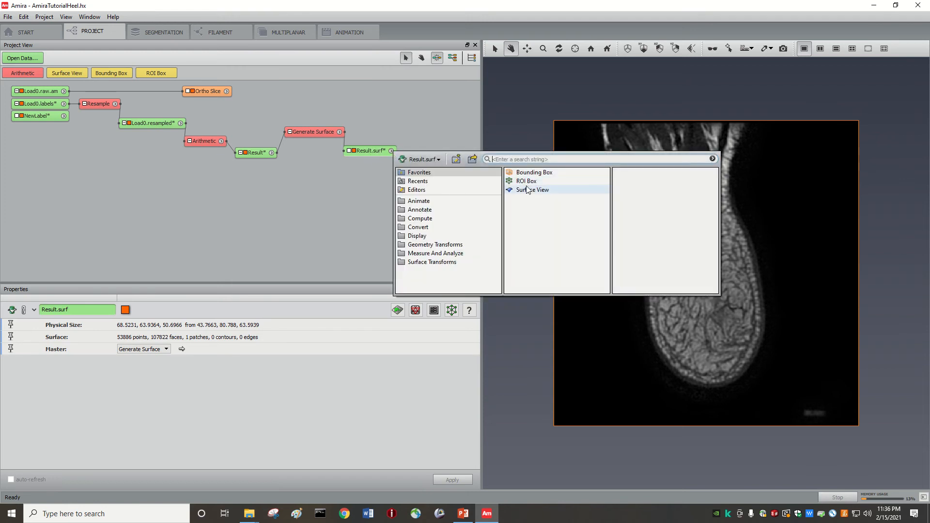
pyautogui.click(530, 190)
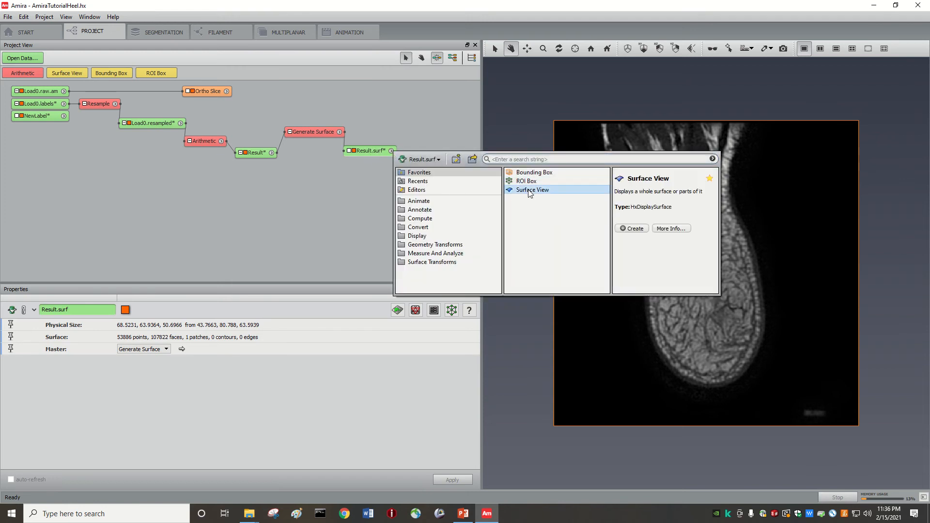
pyautogui.click(629, 231)
pyautogui.moveTo(741, 284); pyautogui.dragTo(546, 255)
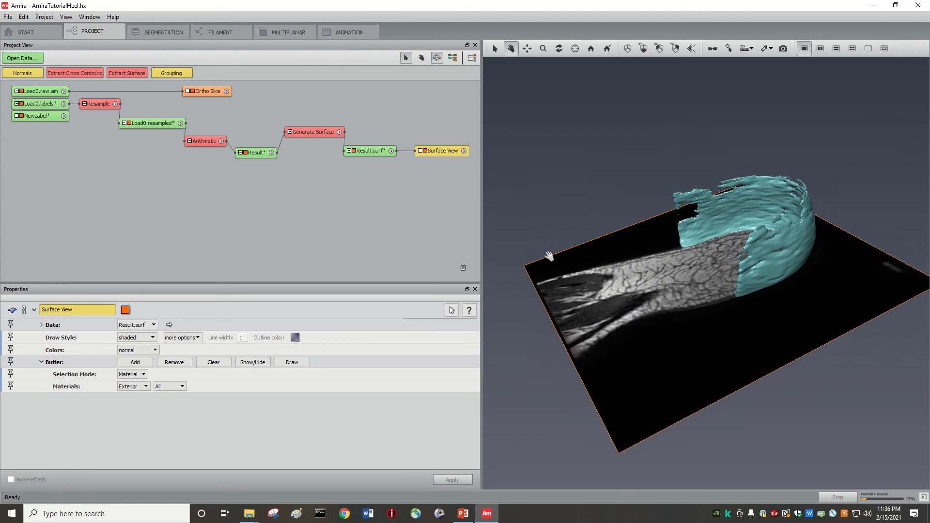
# Delete the Ortho Slice module and inspect the skin surface alone from another angle
pyautogui.click(202, 92)
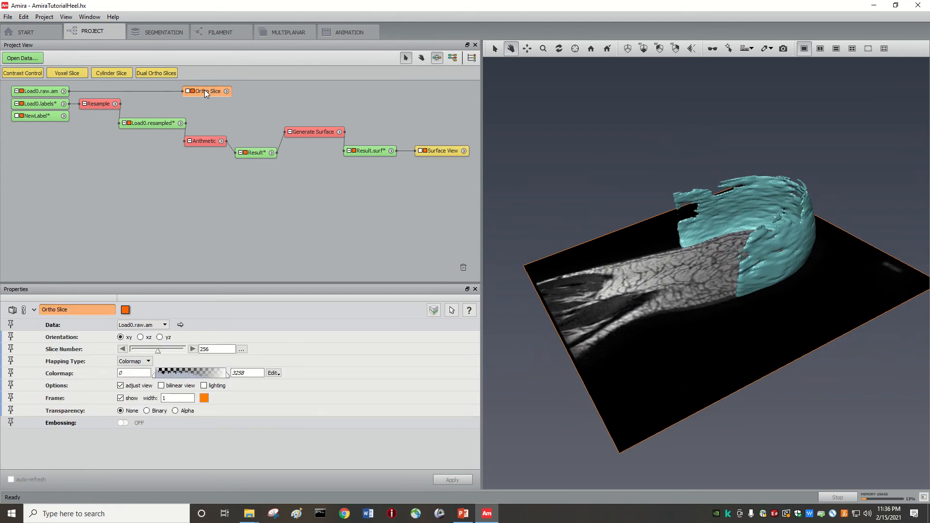
pyautogui.press('Delete')
pyautogui.moveTo(795, 288); pyautogui.dragTo(693, 205)
pyautogui.scroll(1, 737, 238)
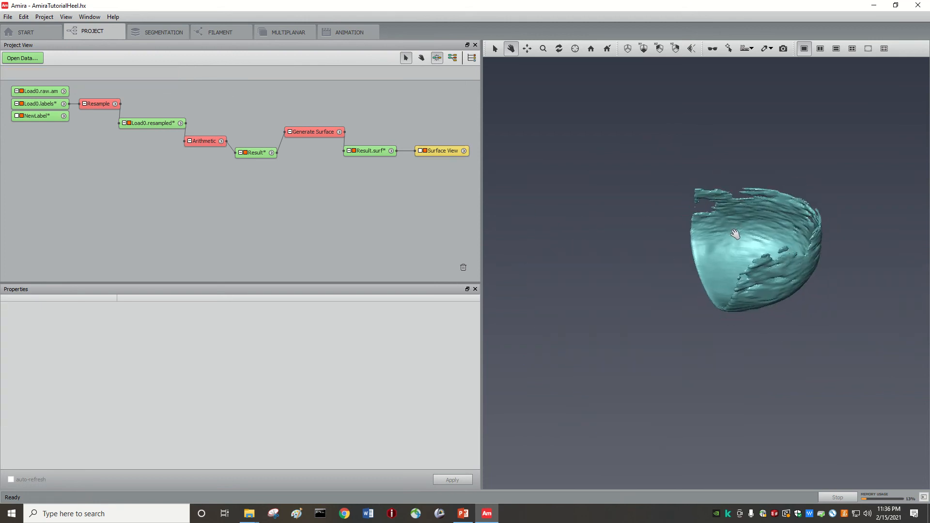
# Regenerate the skin surface from Result with Smoothing set to None and inspect it from different angles
pyautogui.scroll(-5, 739, 241)
pyautogui.moveTo(738, 244); pyautogui.dragTo(693, 196)
pyautogui.click(296, 134)
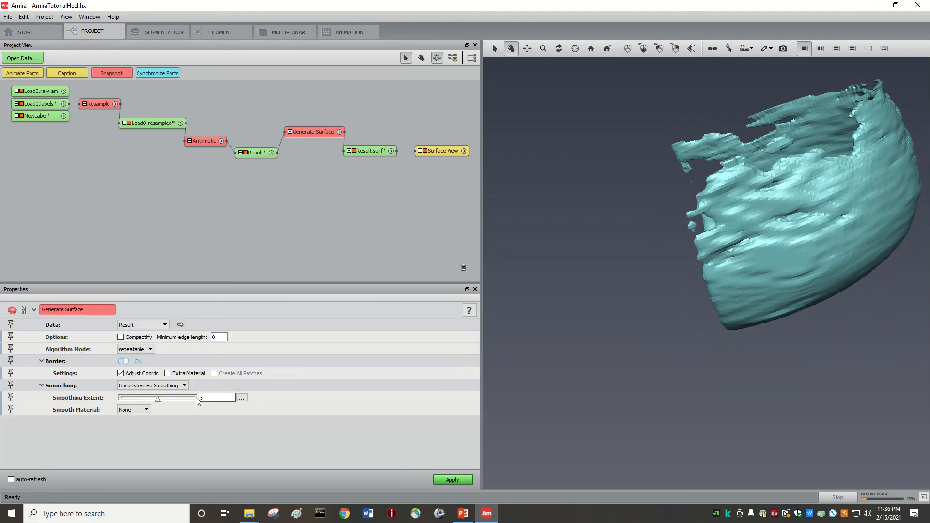
pyautogui.click(168, 387)
pyautogui.click(155, 395)
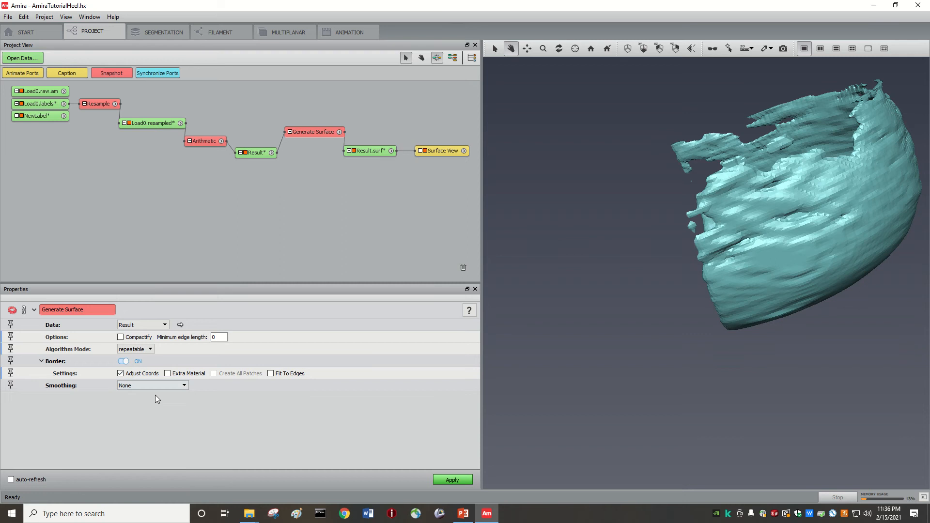
pyautogui.click(453, 480)
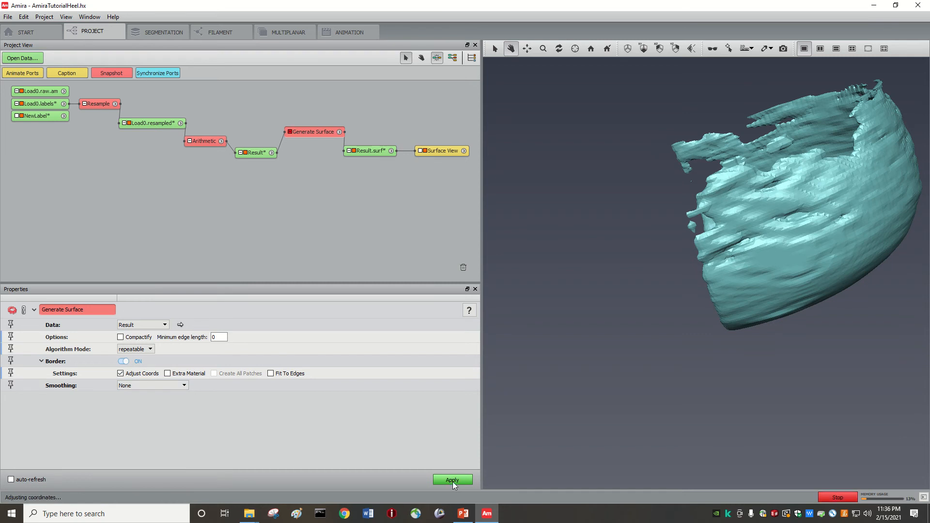
pyautogui.moveTo(597, 327); pyautogui.dragTo(776, 151)
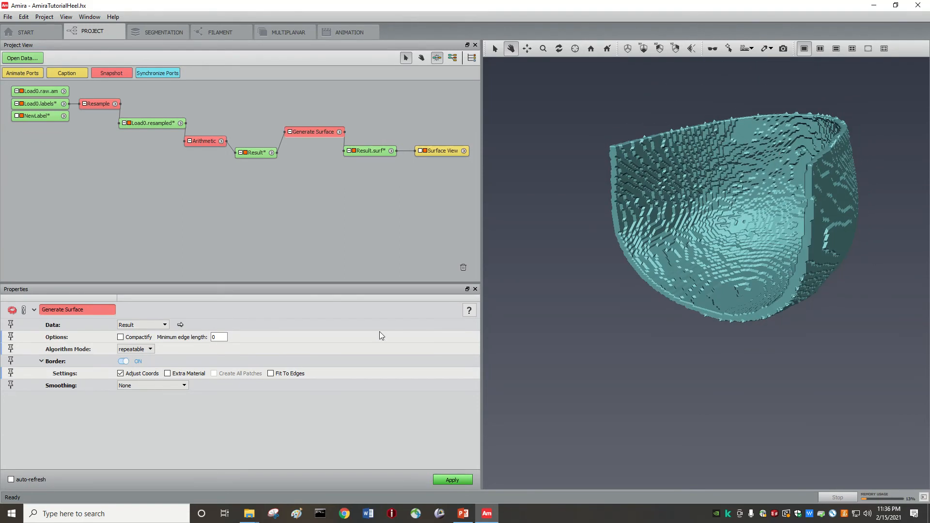
# Regenerate the skin surface with Unconstrained Smoothing, trying an extent of about 1.52 and then about 1.83, and inspect its exterior
pyautogui.click(139, 388)
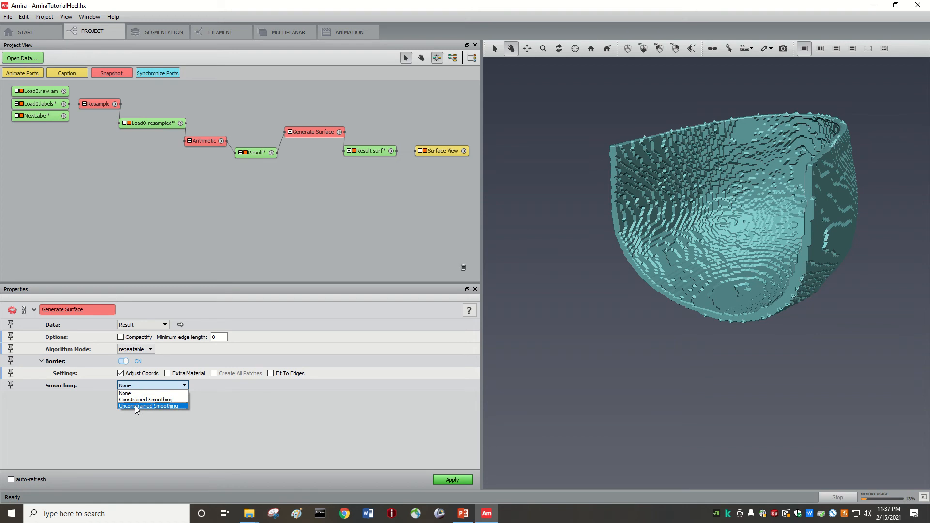
pyautogui.click(136, 407)
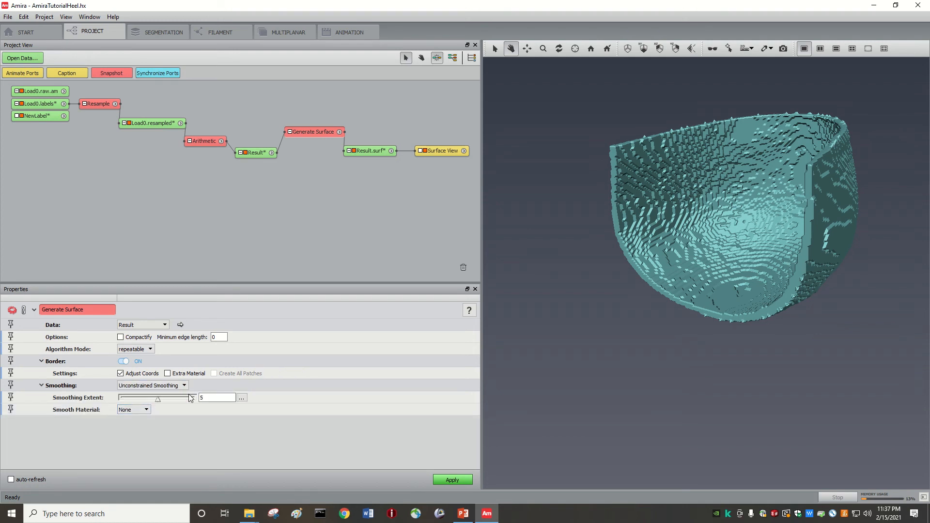
pyautogui.moveTo(158, 401); pyautogui.dragTo(125, 403)
pyautogui.click(445, 480)
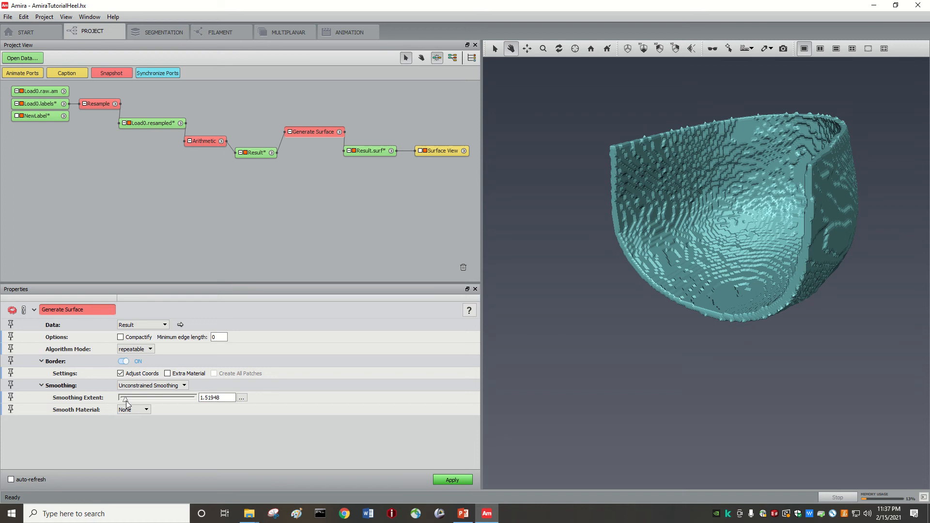
pyautogui.moveTo(126, 401); pyautogui.dragTo(129, 401)
pyautogui.click(467, 481)
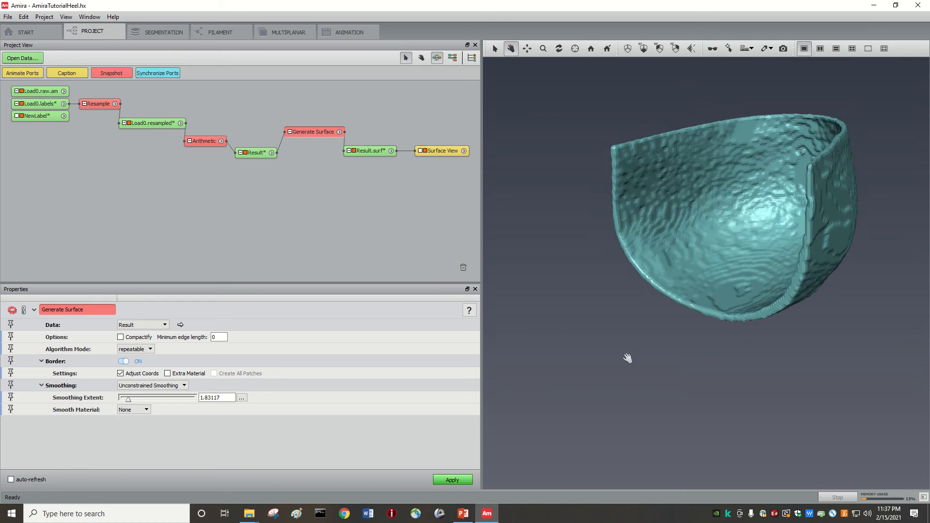
pyautogui.moveTo(627, 359); pyautogui.dragTo(604, 318)
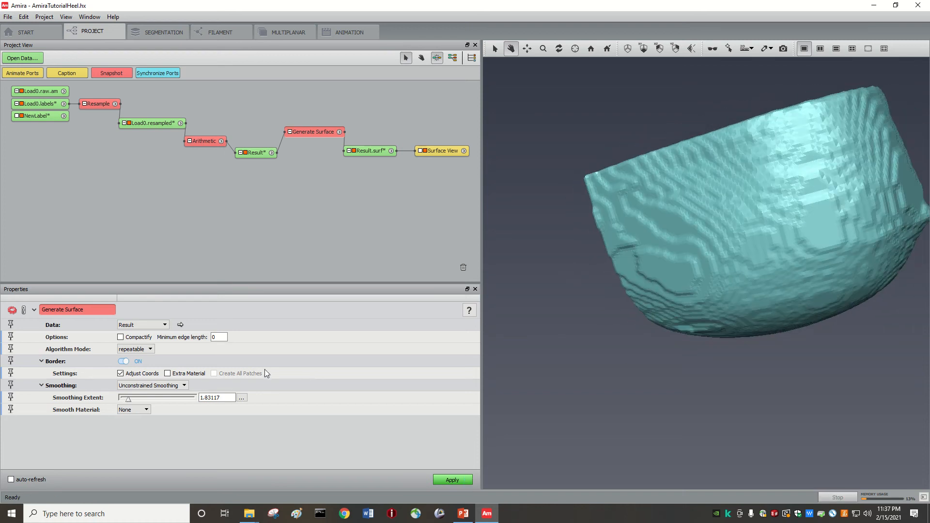
# Increase the skin surface's smoothing extent to about 2.77, regenerate it, and inspect the inside and outer edge
pyautogui.moveTo(130, 401); pyautogui.dragTo(134, 401)
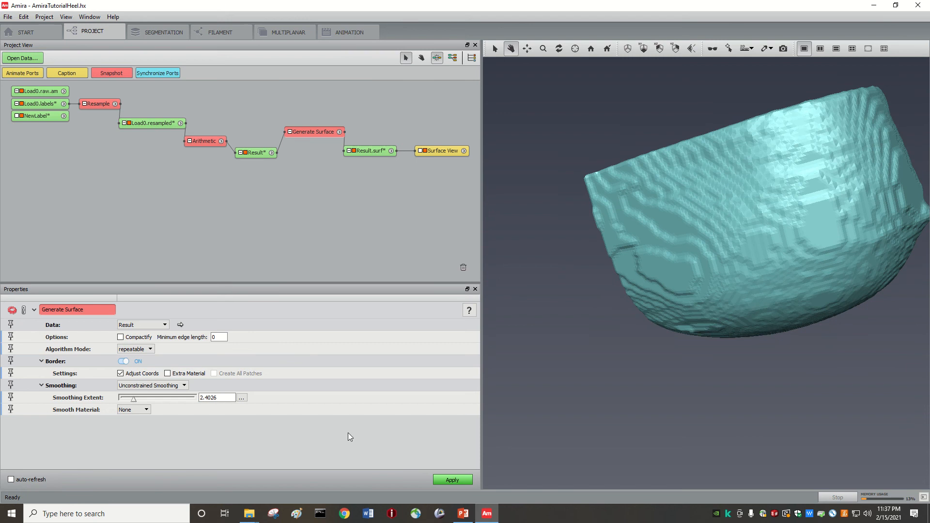
pyautogui.click(456, 482)
pyautogui.moveTo(508, 431); pyautogui.dragTo(672, 132)
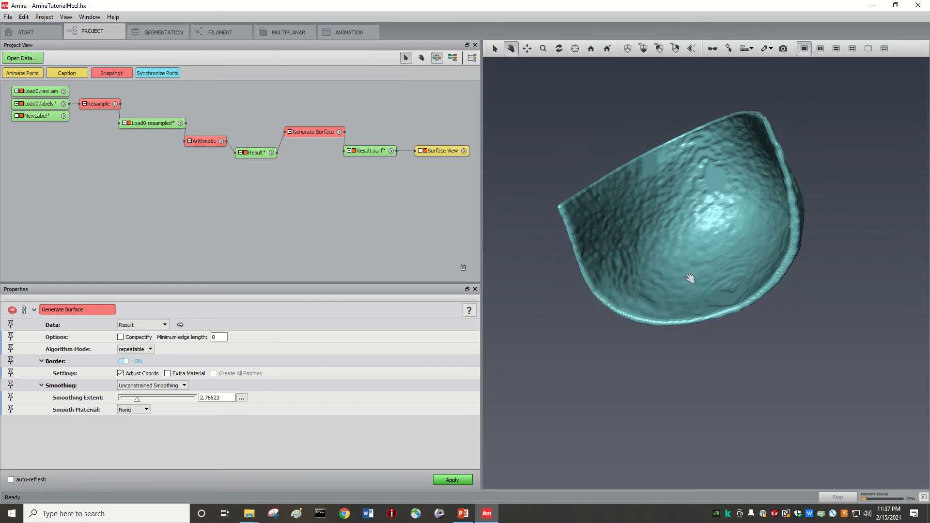
pyautogui.moveTo(691, 271); pyautogui.dragTo(746, 182)
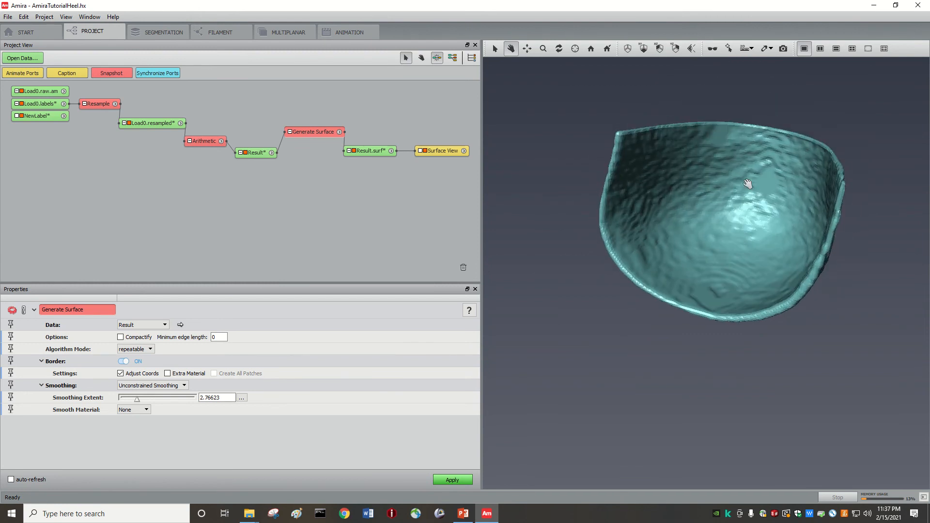
pyautogui.moveTo(737, 223); pyautogui.dragTo(752, 175)
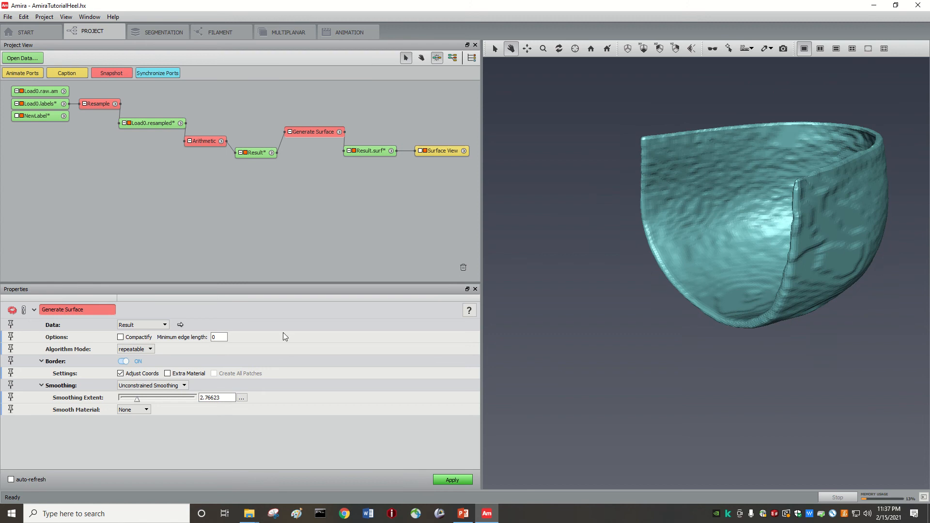
pyautogui.moveTo(795, 252); pyautogui.dragTo(631, 278)
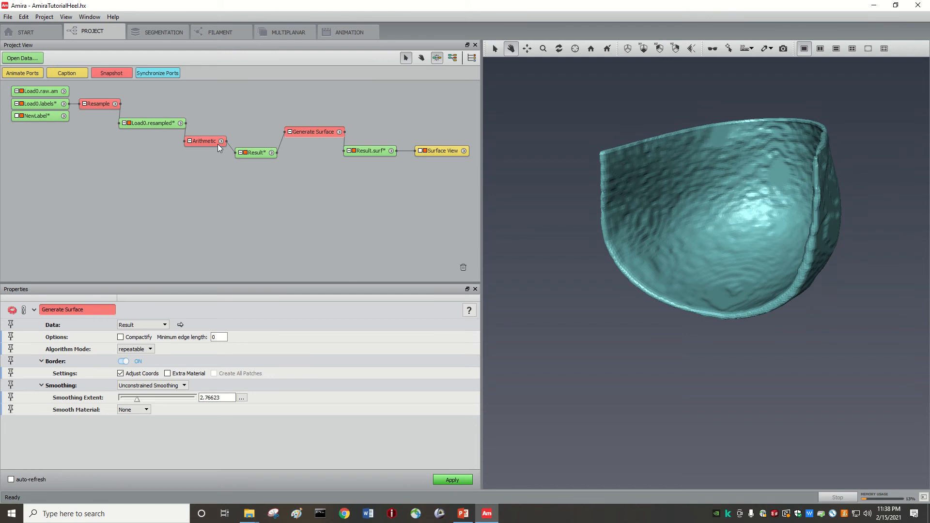
# Attach a second Arithmetic module to Load0.resampled and place it below the first Arithmetic module
pyautogui.click(146, 124)
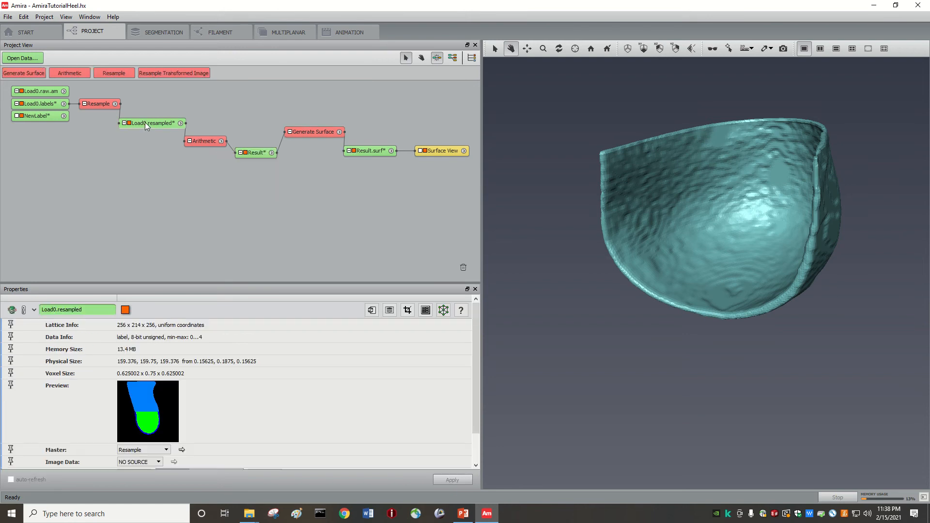
pyautogui.click(181, 123)
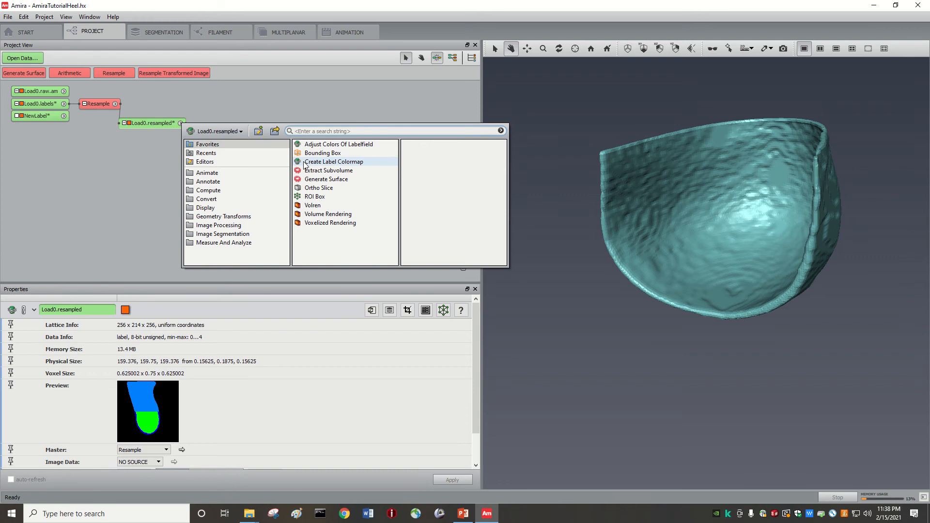
pyautogui.write('ari')
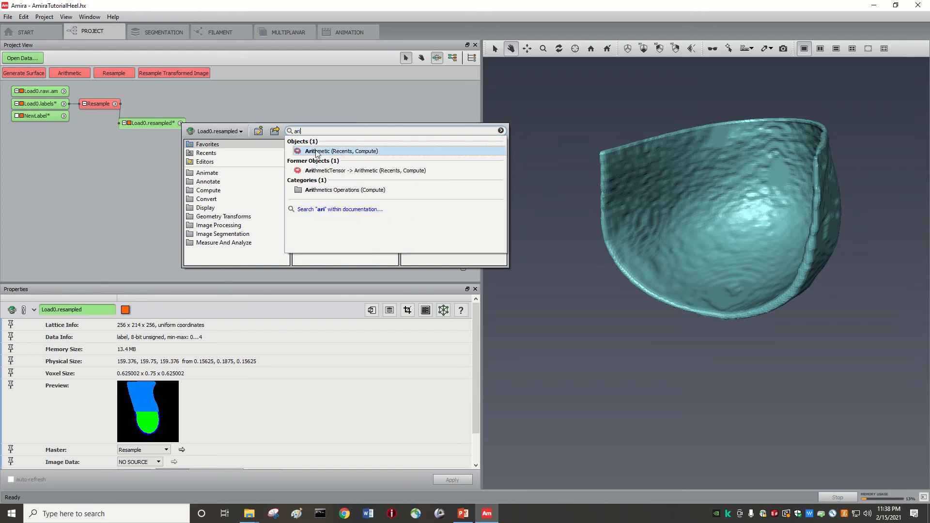
pyautogui.click(316, 152)
pyautogui.moveTo(88, 144); pyautogui.dragTo(198, 169)
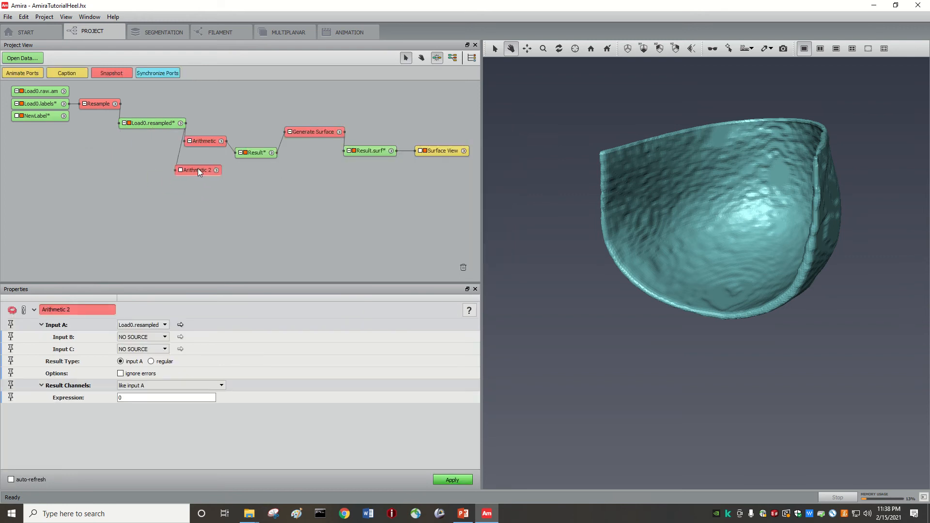
# Check the material order in the segmentation editor and attach a third Arithmetic module to Load0.resampled, arranging the new modules below the first
pyautogui.click(153, 34)
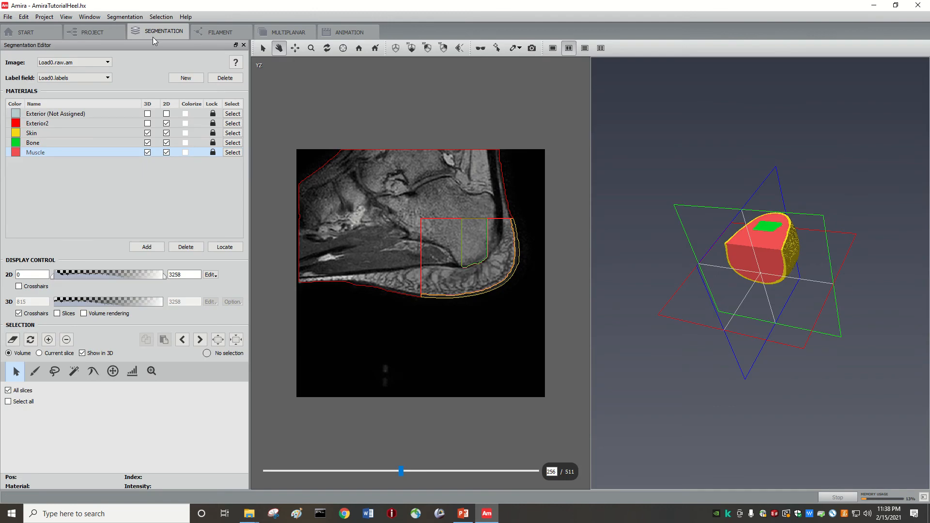
pyautogui.click(94, 33)
pyautogui.click(211, 170)
pyautogui.click(157, 123)
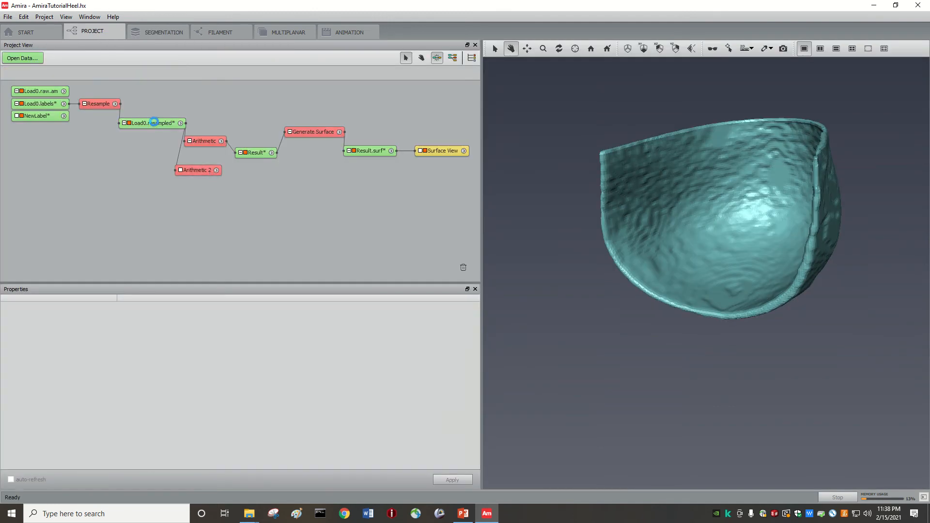
pyautogui.click(182, 124)
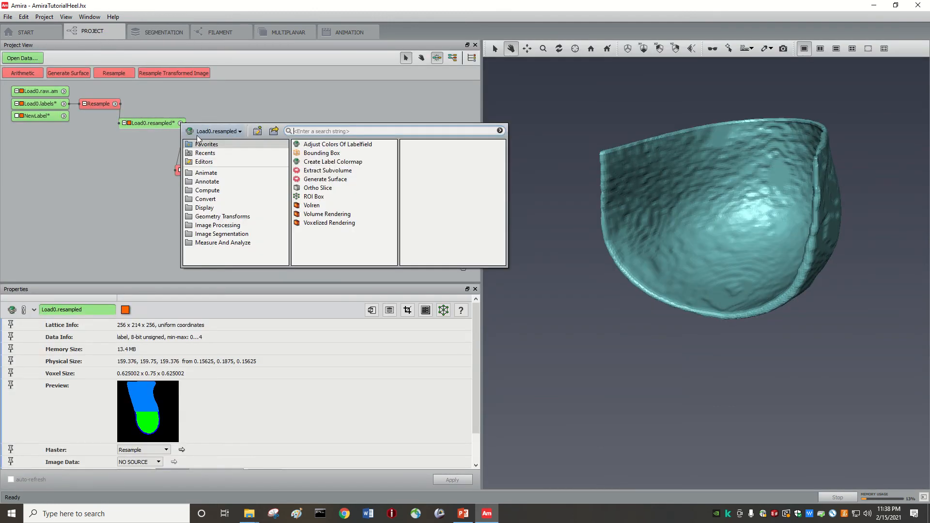
pyautogui.write('ar')
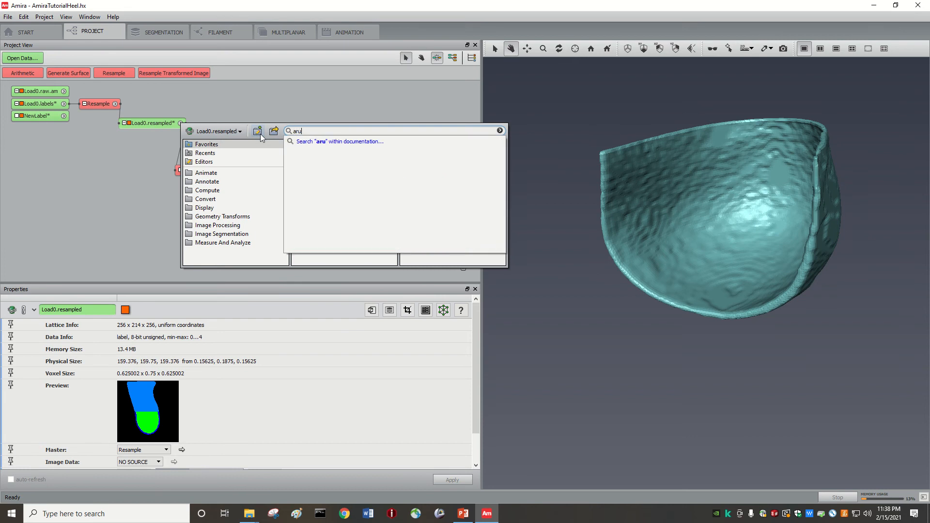
pyautogui.write('it')
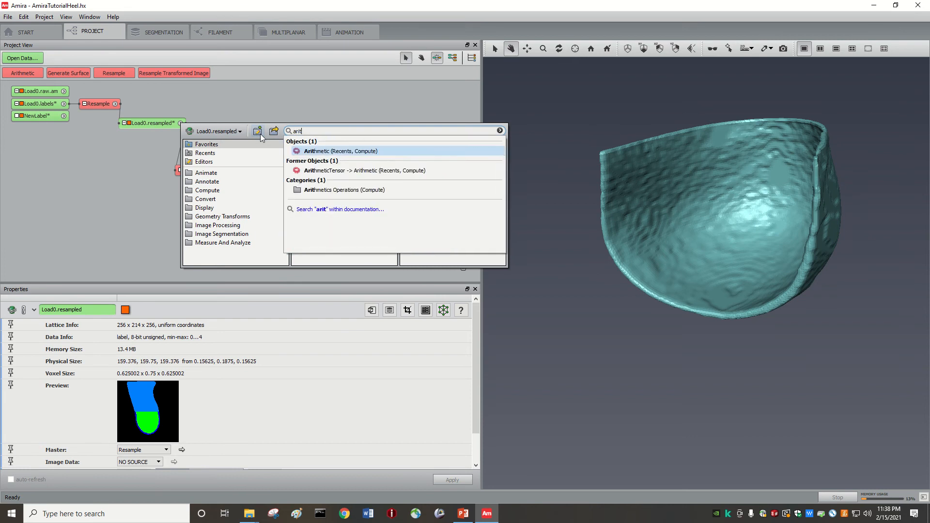
pyautogui.click(308, 151)
pyautogui.moveTo(103, 140); pyautogui.dragTo(227, 179)
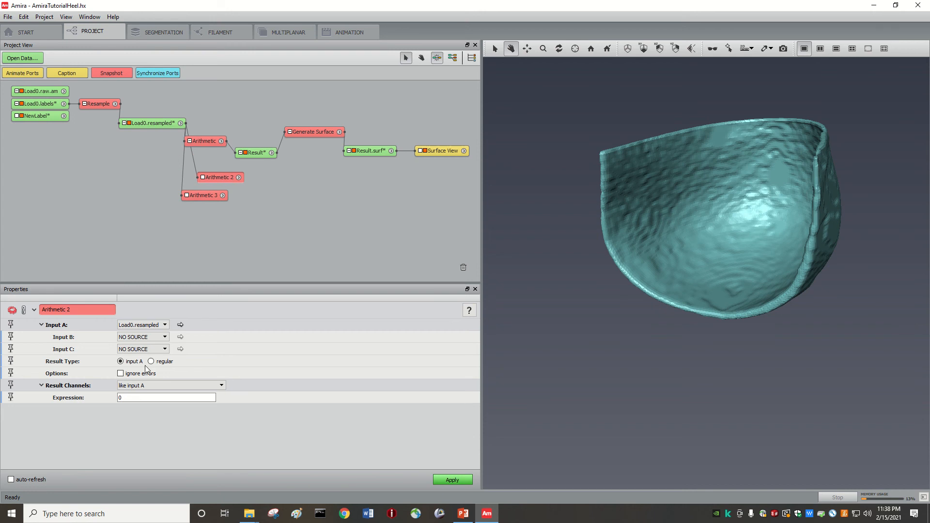
# Compute Arithmetic 2 with the expression A==3 to isolate the bone label and place its result beside the module
pyautogui.click(137, 396)
pyautogui.write('A==3')
pyautogui.click(448, 481)
pyautogui.moveTo(36, 179); pyautogui.dragTo(272, 176)
# Compute Arithmetic 3 with the expression A==4 to isolate the muscle label and place its result beside the module
pyautogui.click(219, 197)
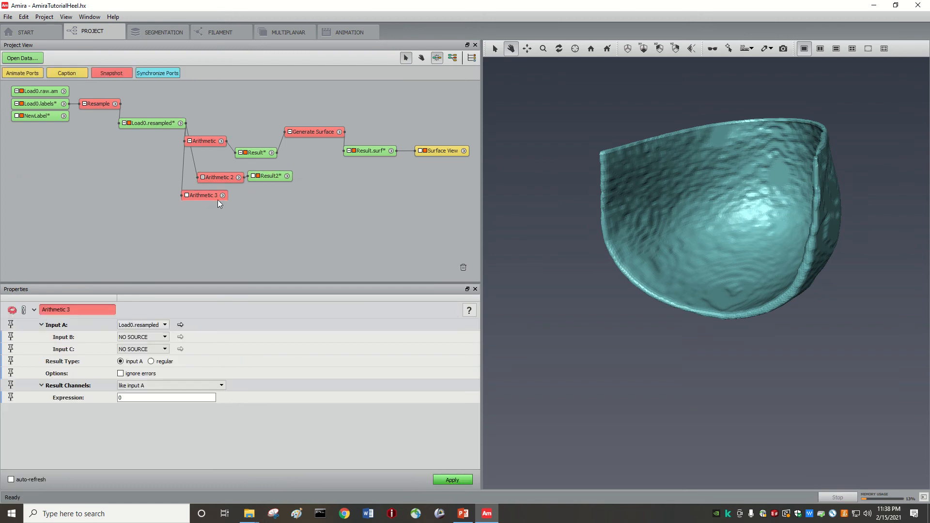
pyautogui.press('Tab')
pyautogui.write('A==4')
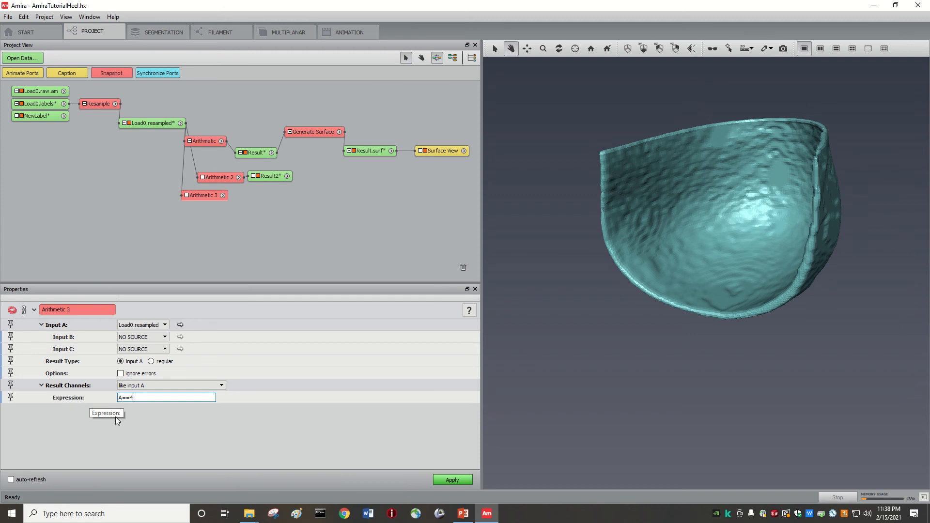
pyautogui.click(448, 480)
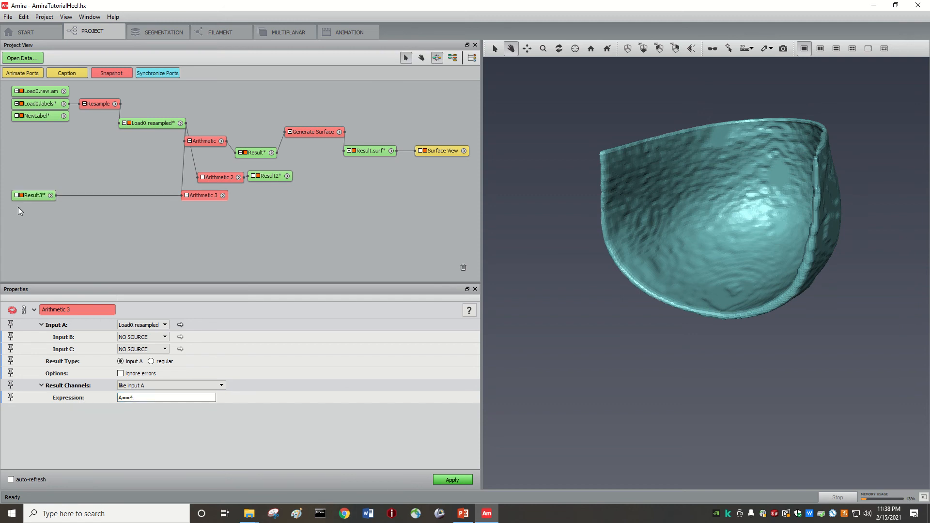
pyautogui.moveTo(29, 195); pyautogui.dragTo(266, 197)
# Attach a Generate Surface module to the Result2 bone field and place it directly after that field
pyautogui.click(274, 179)
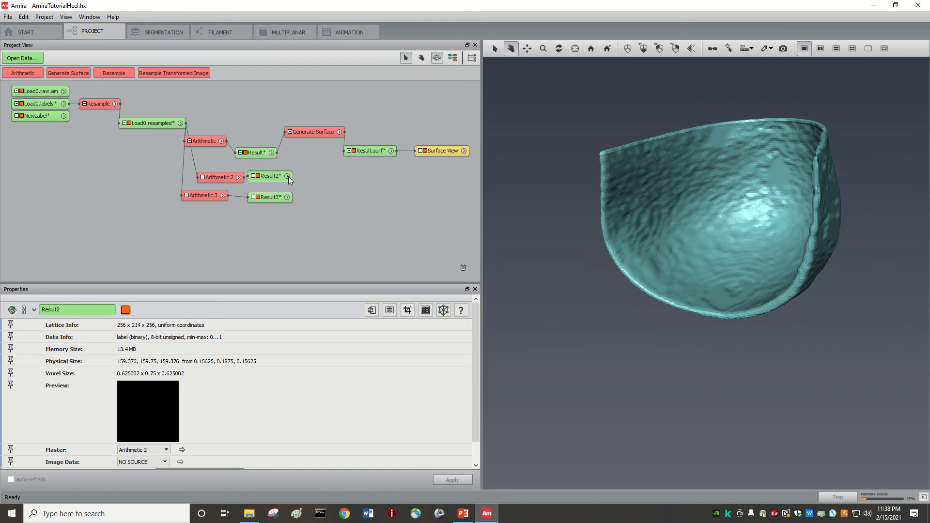
pyautogui.click(288, 177)
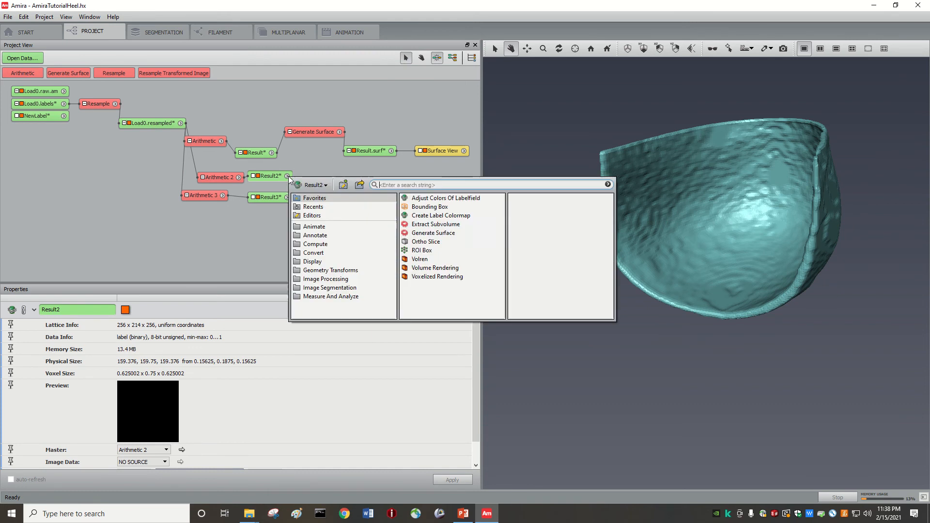
pyautogui.click(427, 233)
pyautogui.click(526, 267)
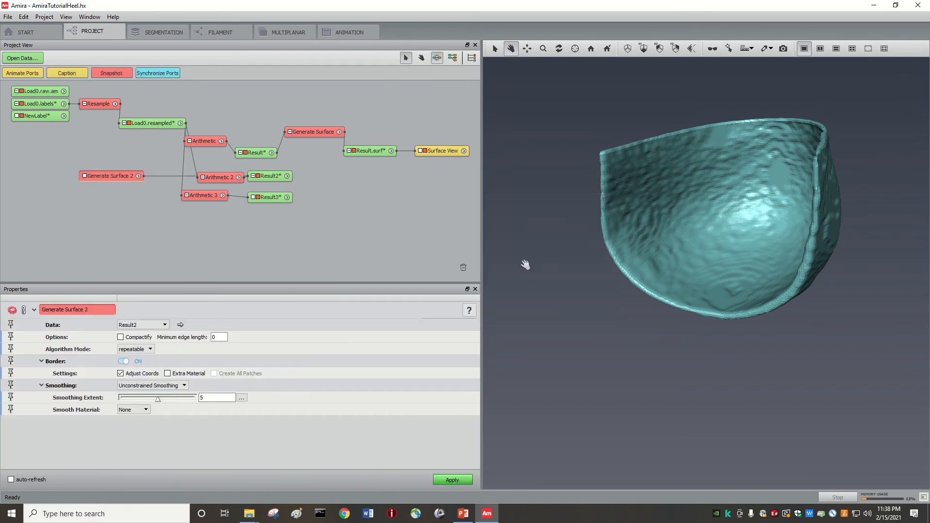
pyautogui.moveTo(109, 175); pyautogui.dragTo(331, 178)
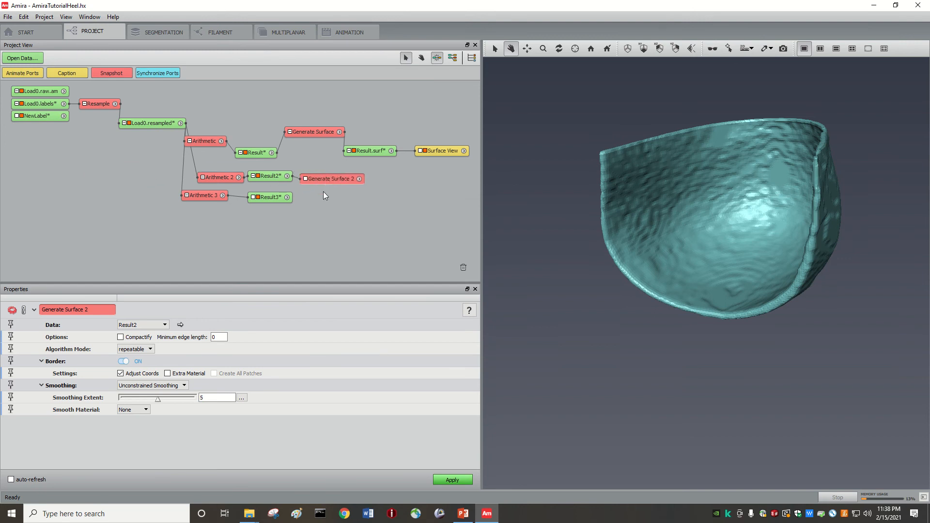
# Generate the bone surface with Unconstrained Smoothing and an extent of about 1.62, and place the resulting surface after its module
pyautogui.click(154, 386)
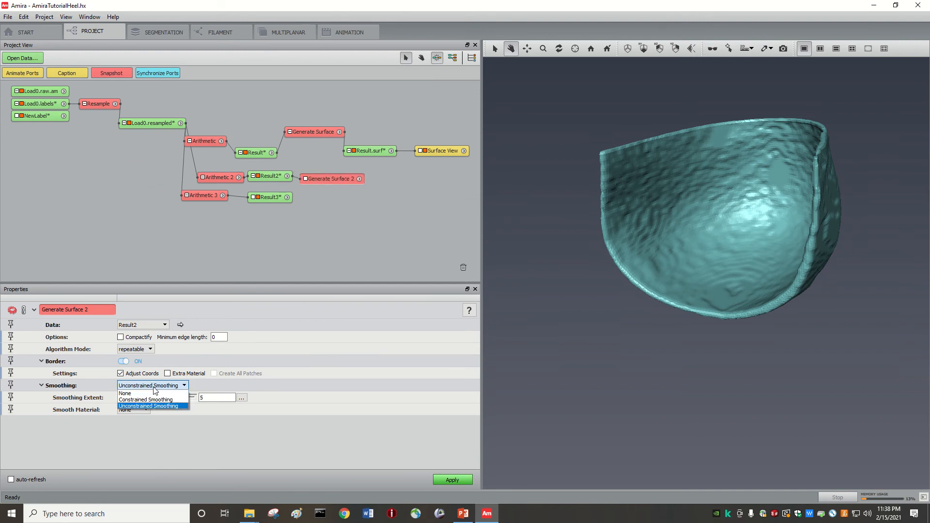
pyautogui.click(151, 406)
pyautogui.moveTo(144, 398); pyautogui.dragTo(129, 401)
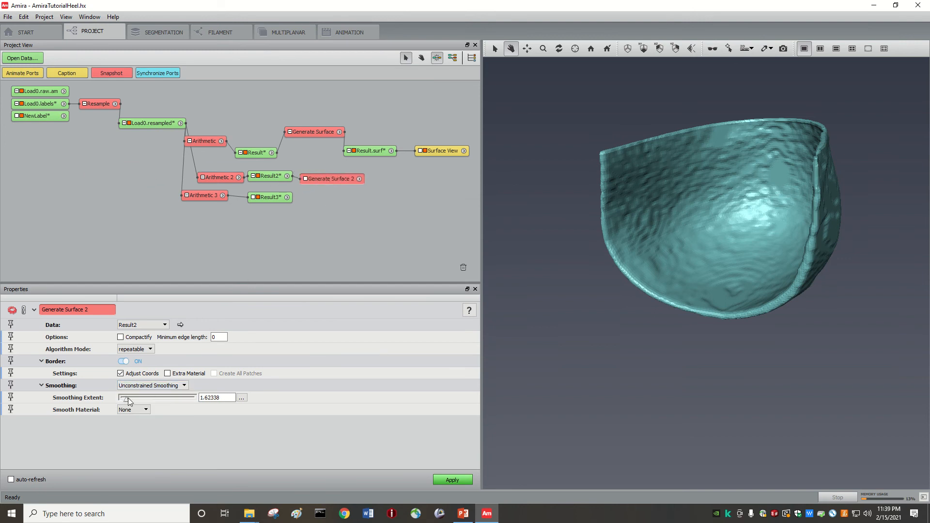
pyautogui.click(438, 479)
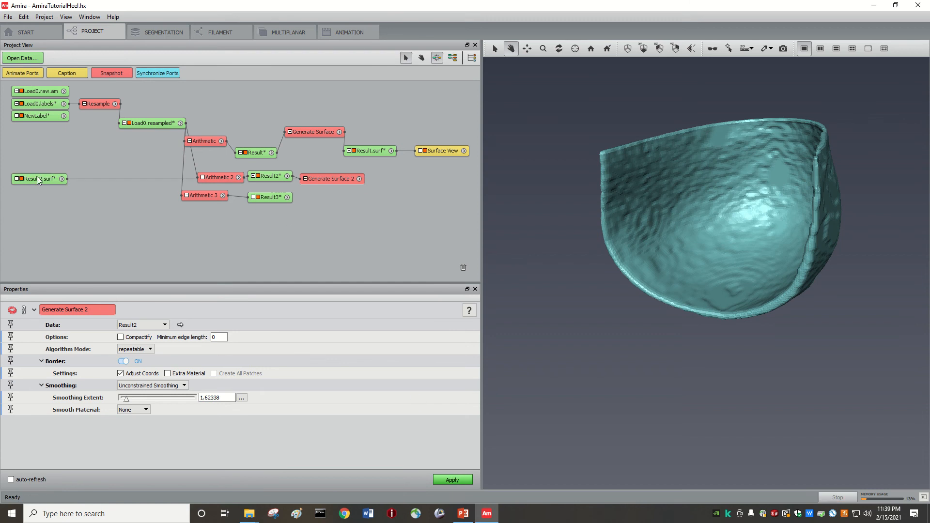
pyautogui.moveTo(37, 179); pyautogui.dragTo(409, 180)
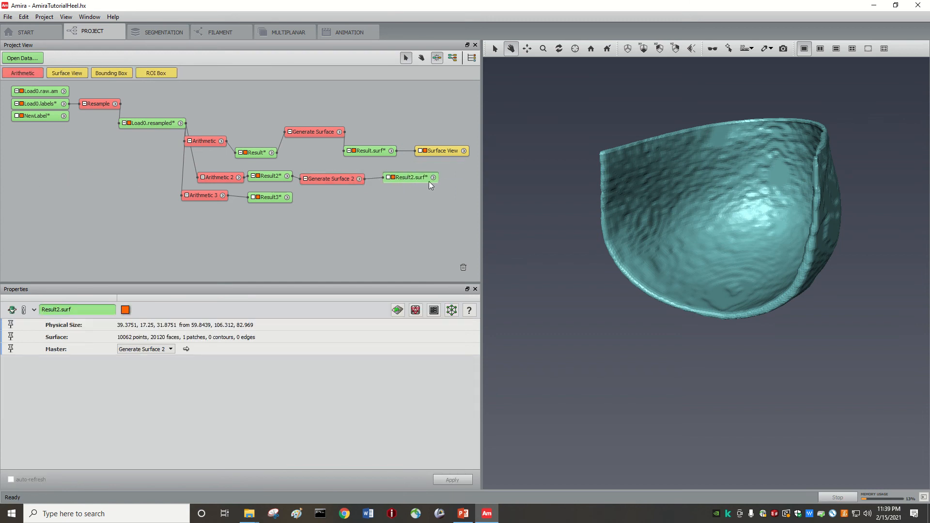
# Attach a Surface View to the Result2.surf bone surface to display it with the skin
pyautogui.click(433, 178)
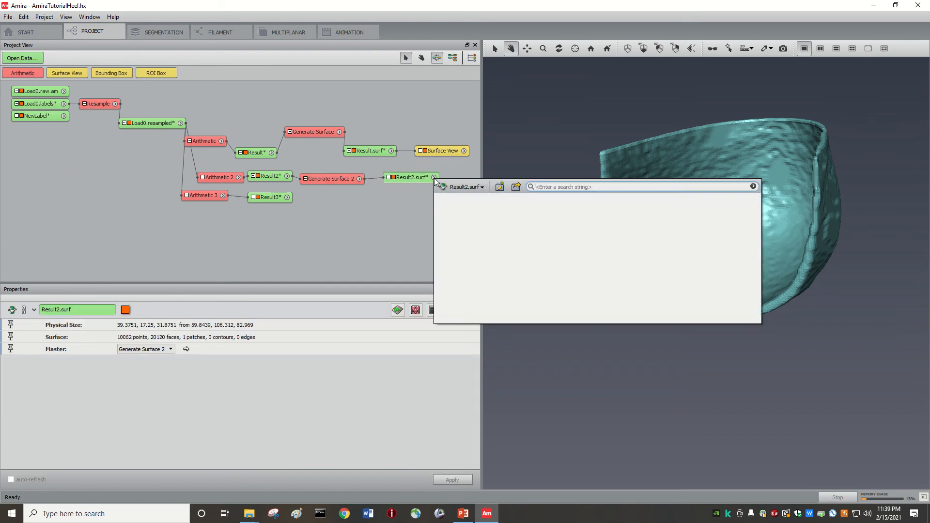
pyautogui.click(573, 217)
pyautogui.click(672, 256)
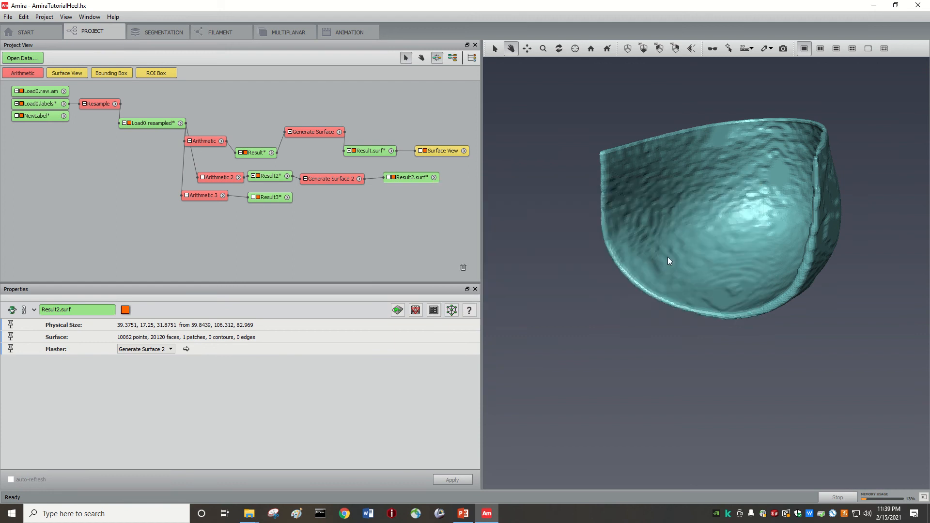
pyautogui.moveTo(732, 209); pyautogui.dragTo(708, 206)
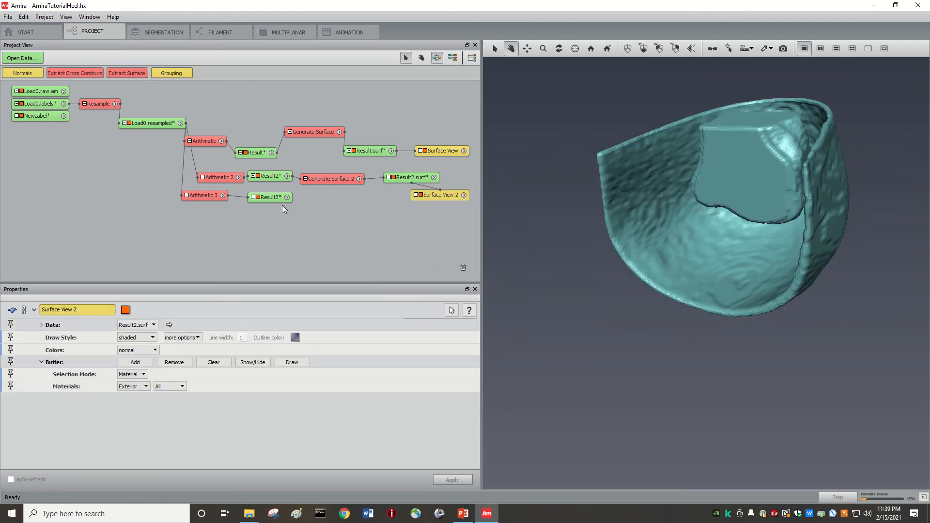
# Attach a Generate Surface module to the Result3 muscle field and select the module
pyautogui.click(286, 197)
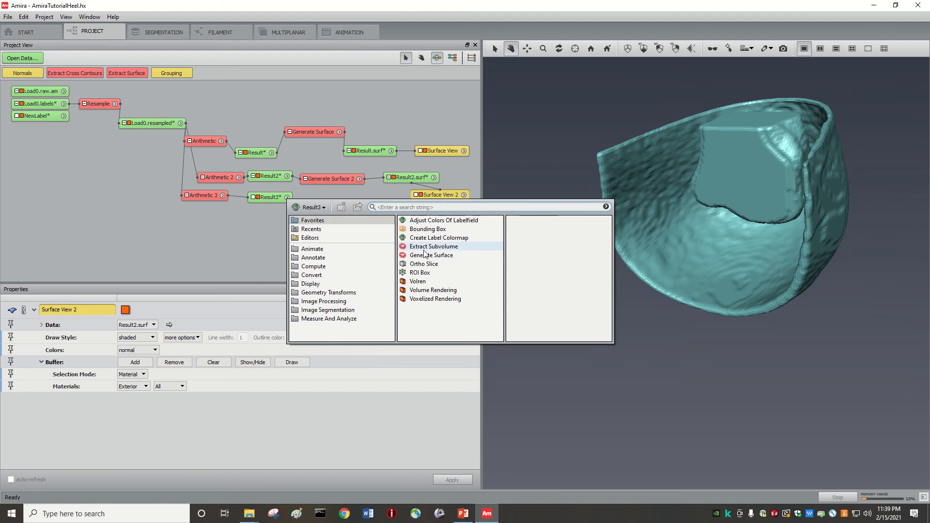
pyautogui.click(422, 255)
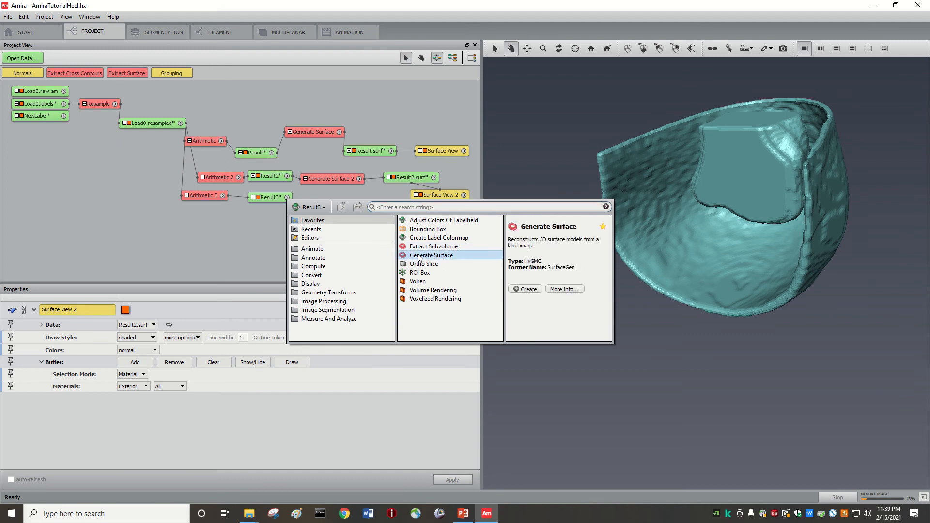
pyautogui.click(517, 288)
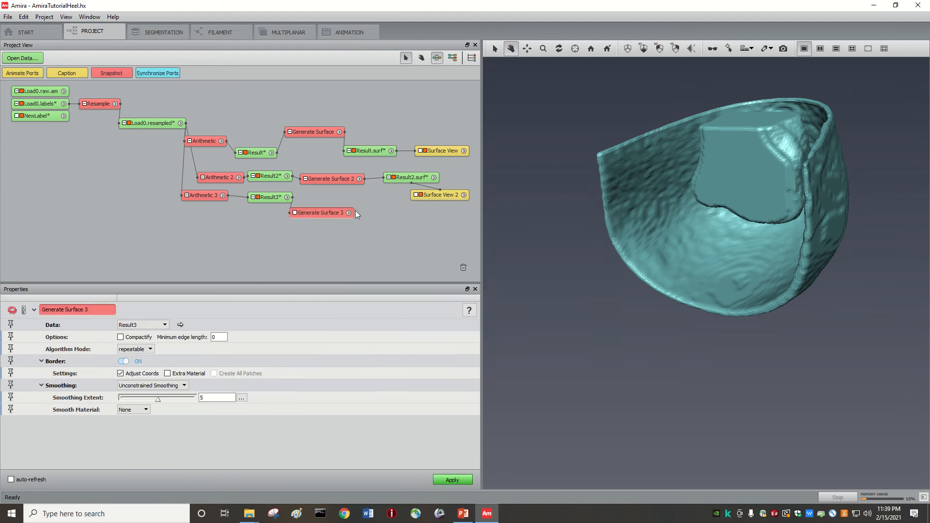
pyautogui.click(348, 213)
pyautogui.click(349, 213)
pyautogui.click(315, 216)
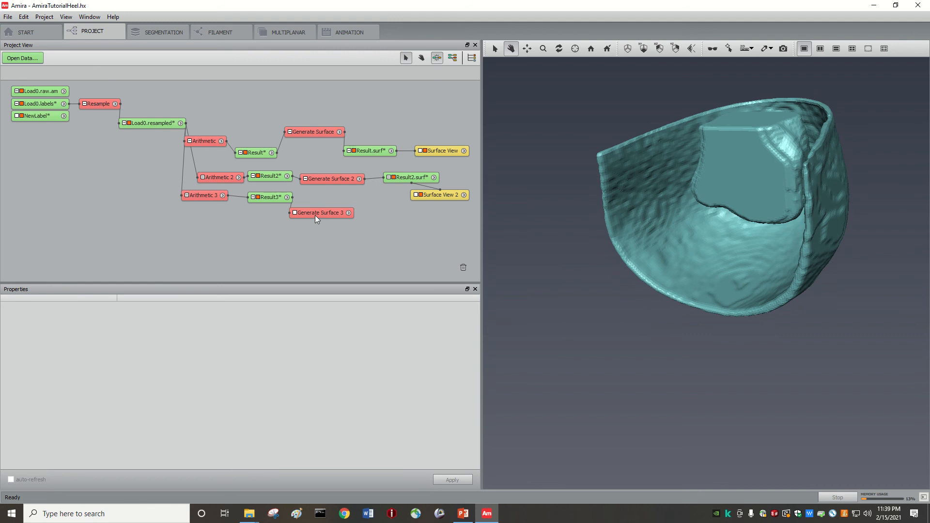
# Generate the muscle surface with Unconstrained Smoothing and an extent of about 3.03, and place the resulting surface after its module
pyautogui.click(183, 383)
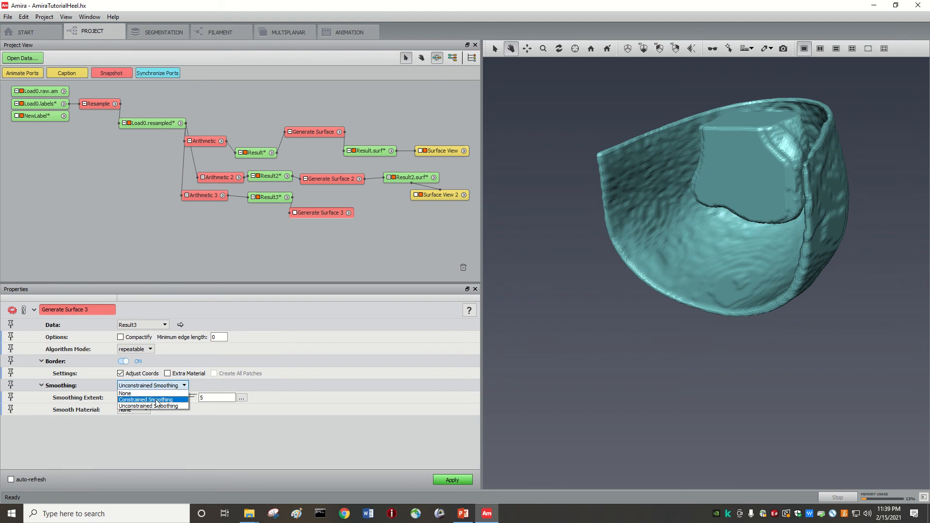
pyautogui.click(154, 406)
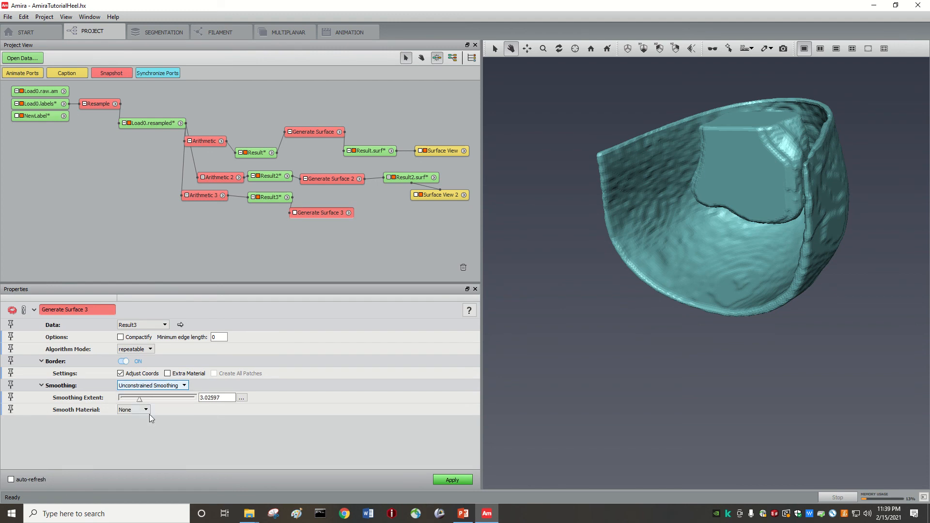
pyautogui.click(452, 479)
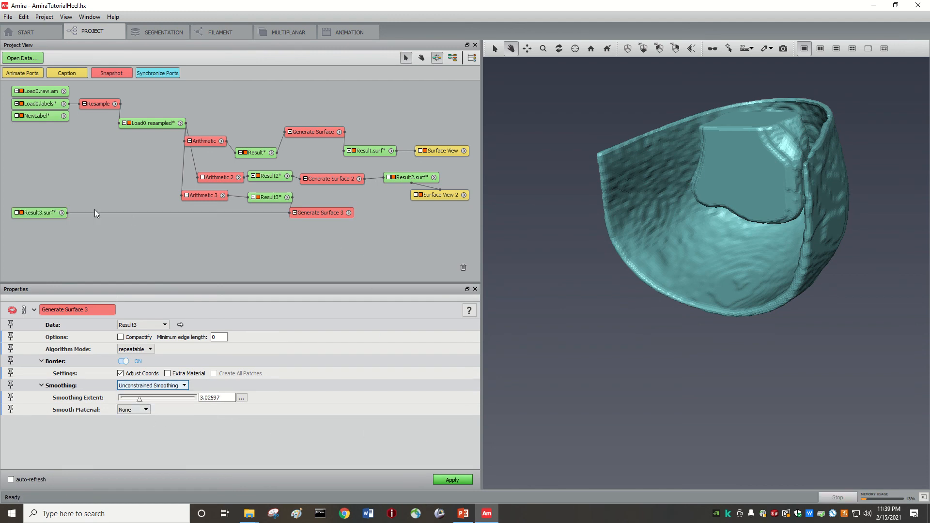
pyautogui.moveTo(94, 209); pyautogui.dragTo(391, 222)
# Attach a Surface View to the Result3.surf muscle surface and inspect the combined heel model from several angles
pyautogui.click(405, 222)
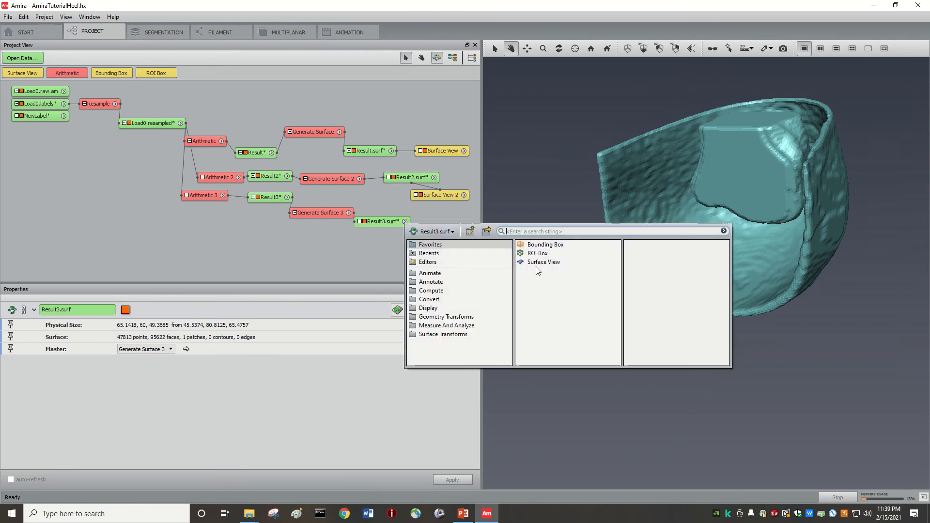
pyautogui.click(540, 262)
pyautogui.click(643, 301)
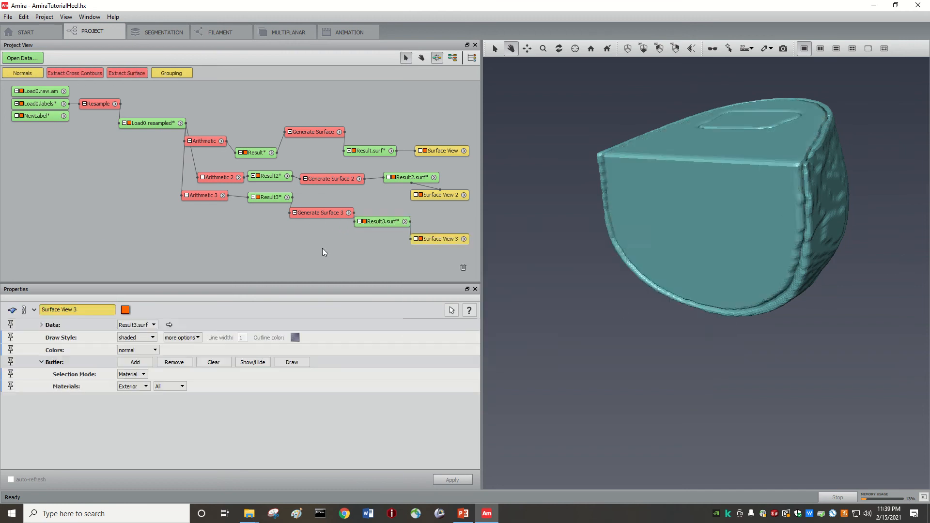
pyautogui.moveTo(623, 204); pyautogui.dragTo(801, 226)
pyautogui.keyDown('ctrl'); pyautogui.moveTo(801, 226); pyautogui.dragTo(684, 332, button='middle'); pyautogui.keyUp('ctrl')
pyautogui.moveTo(684, 333); pyautogui.dragTo(788, 243)
pyautogui.moveTo(646, 259); pyautogui.dragTo(574, 211)
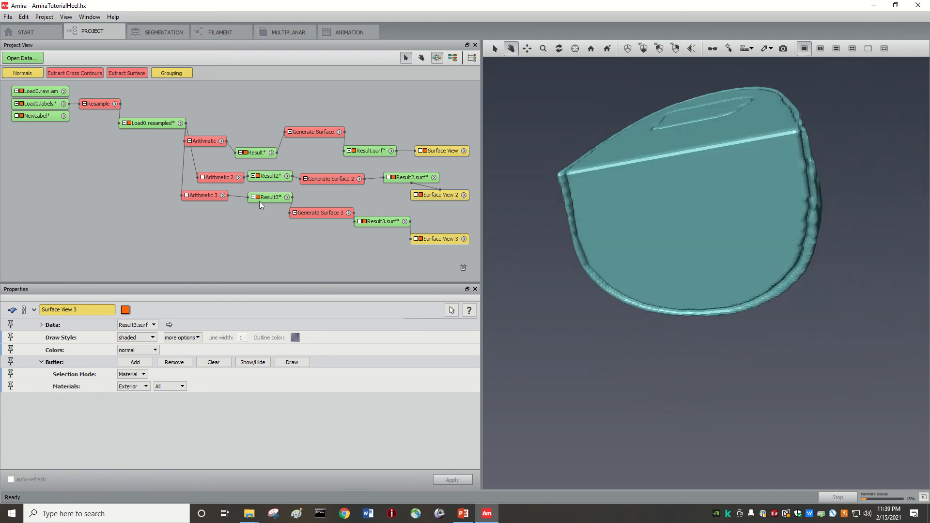
# Regenerate the skin surface from the Result field with Constrained Smoothing
pyautogui.click(309, 136)
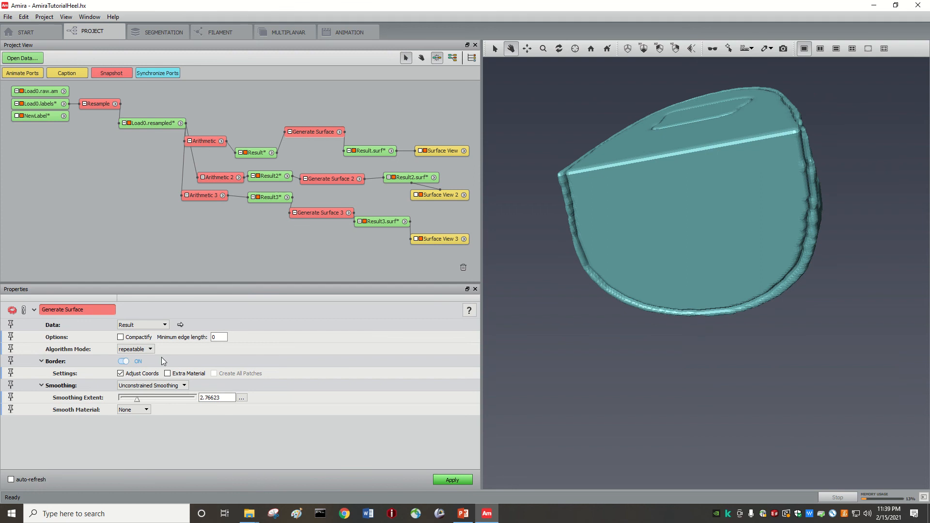
pyautogui.click(157, 387)
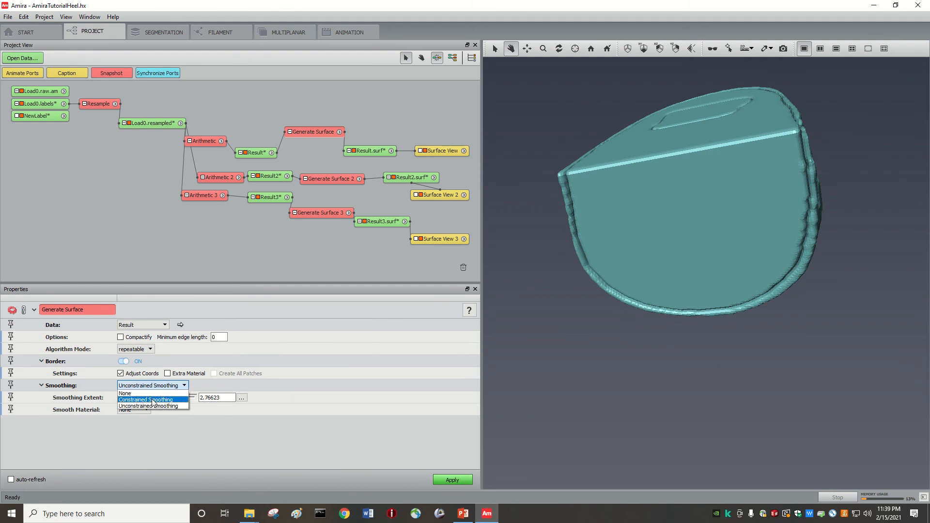
pyautogui.click(153, 400)
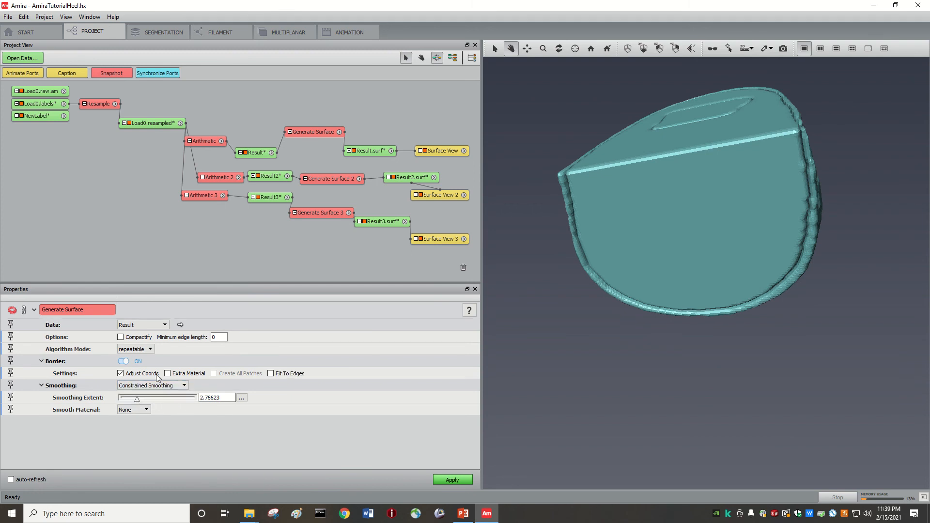
pyautogui.click(451, 479)
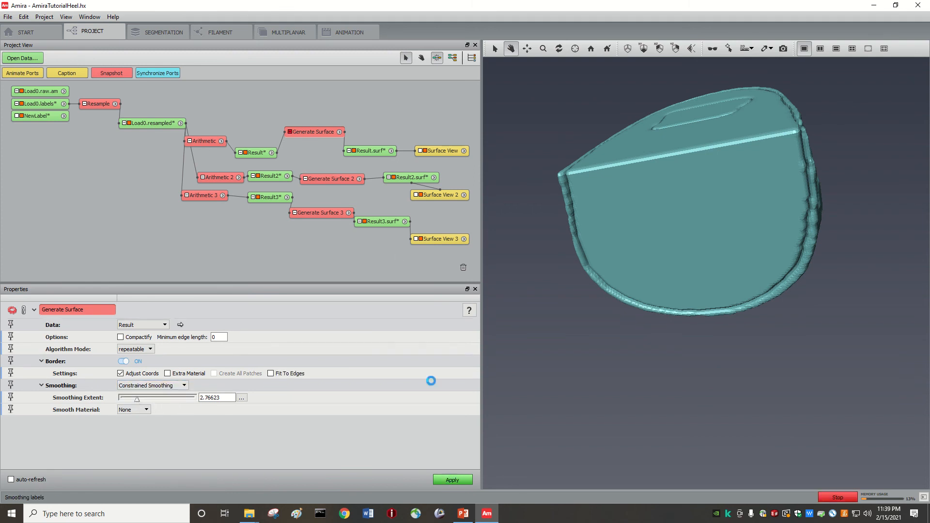
pyautogui.moveTo(648, 258); pyautogui.dragTo(790, 190)
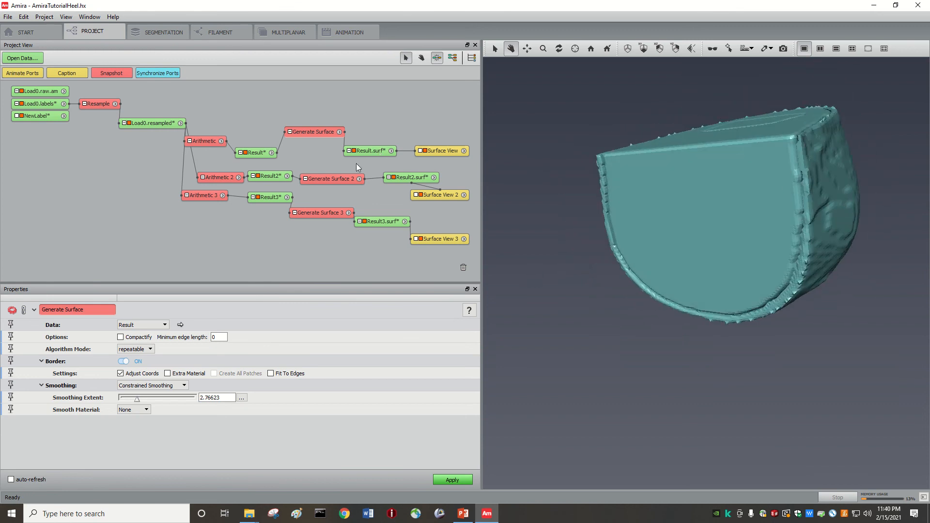
# Regenerate the bone surface from Result2 with Constrained Smoothing and a smoothing extent of about 2.51
pyautogui.click(318, 184)
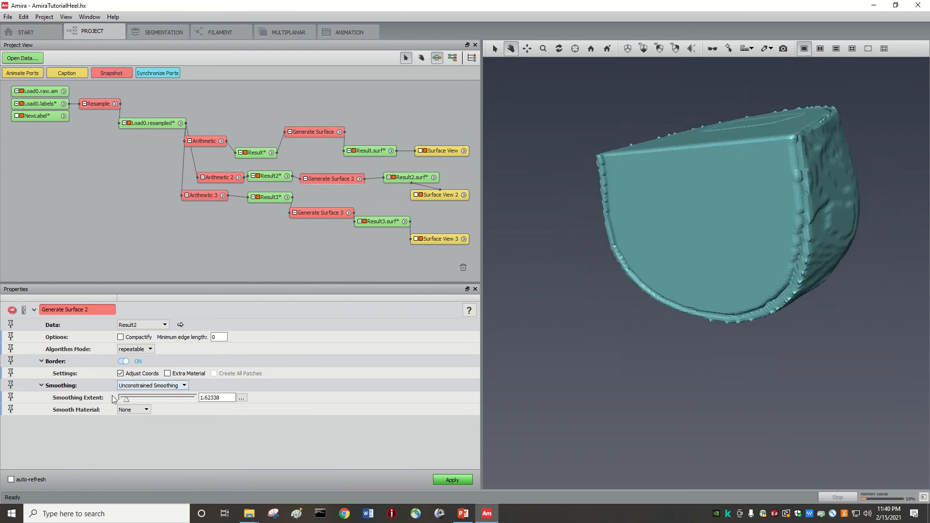
pyautogui.moveTo(127, 401); pyautogui.dragTo(131, 400)
pyautogui.click(151, 386)
pyautogui.click(149, 402)
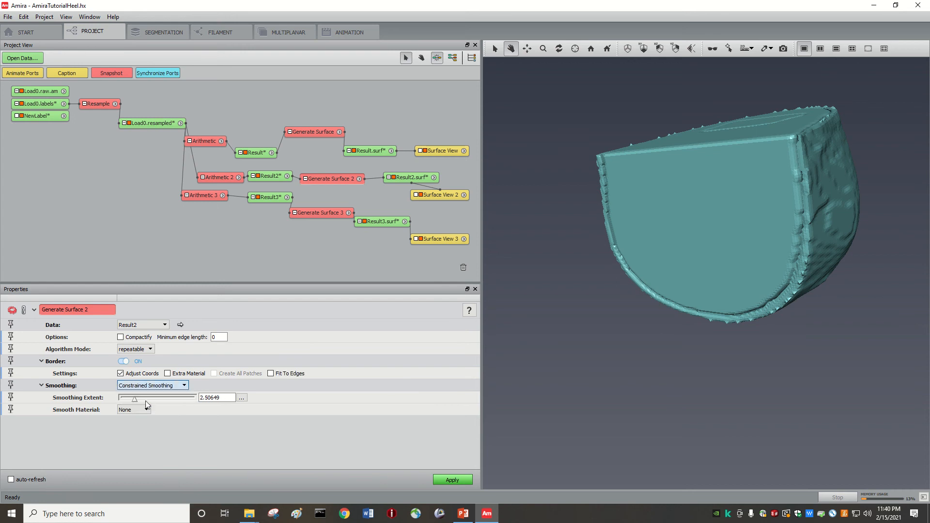
pyautogui.click(461, 480)
pyautogui.moveTo(754, 276); pyautogui.dragTo(773, 336)
# Regenerate the muscle surface from Result3 with Constrained Smoothing and examine its edges up close
pyautogui.click(313, 215)
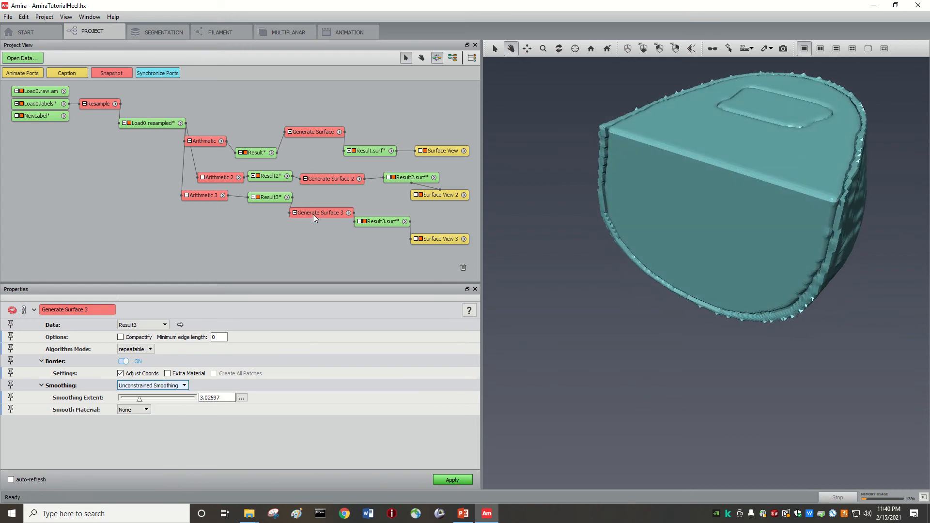
pyautogui.click(177, 385)
pyautogui.click(155, 403)
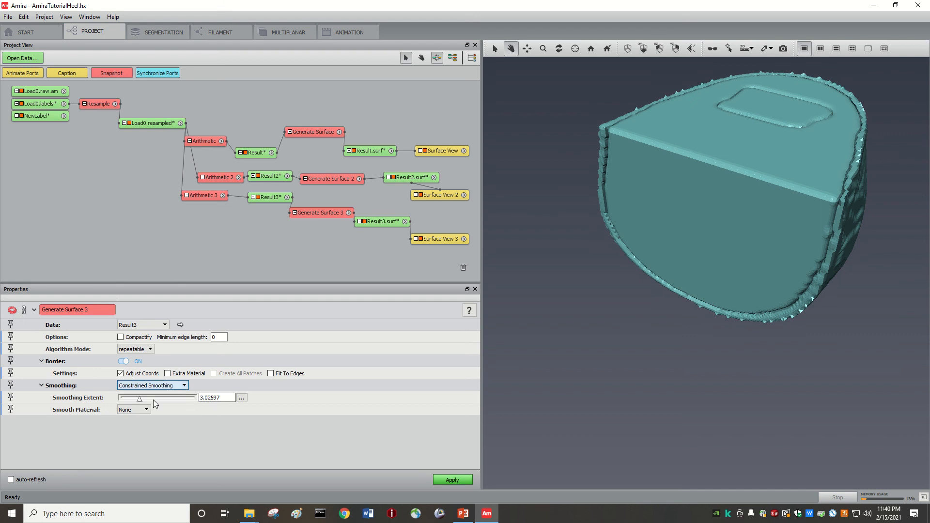
pyautogui.click(453, 480)
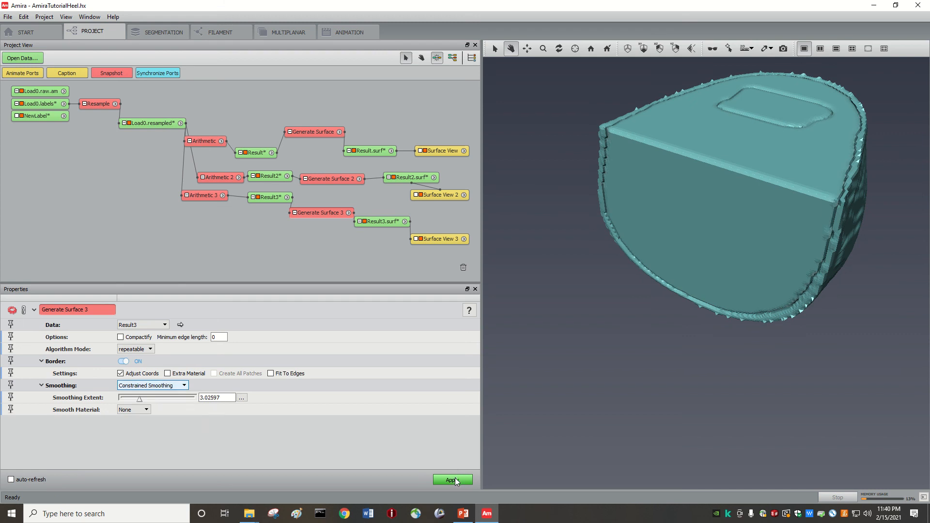
pyautogui.moveTo(688, 271); pyautogui.dragTo(813, 208)
pyautogui.scroll(3, 801, 214)
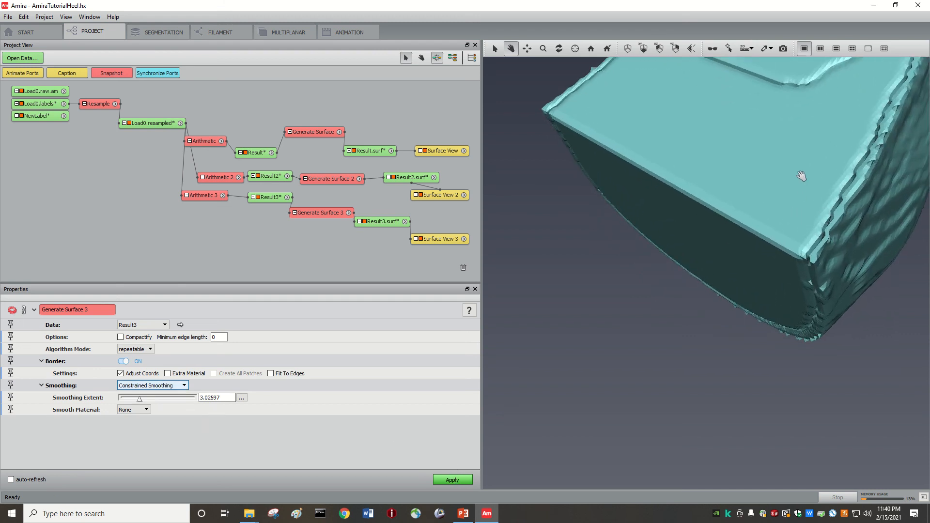
pyautogui.moveTo(801, 176); pyautogui.dragTo(778, 220)
pyautogui.scroll(3, 779, 220)
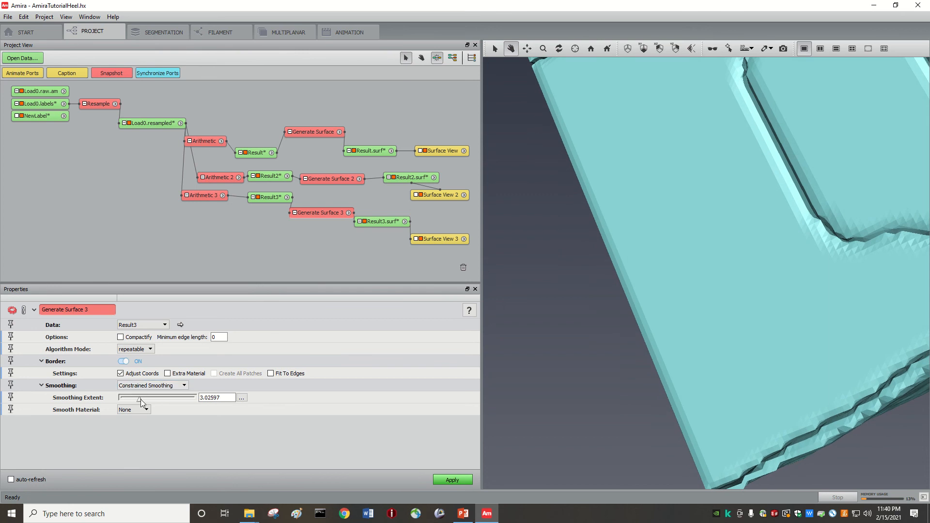
pyautogui.click(140, 386)
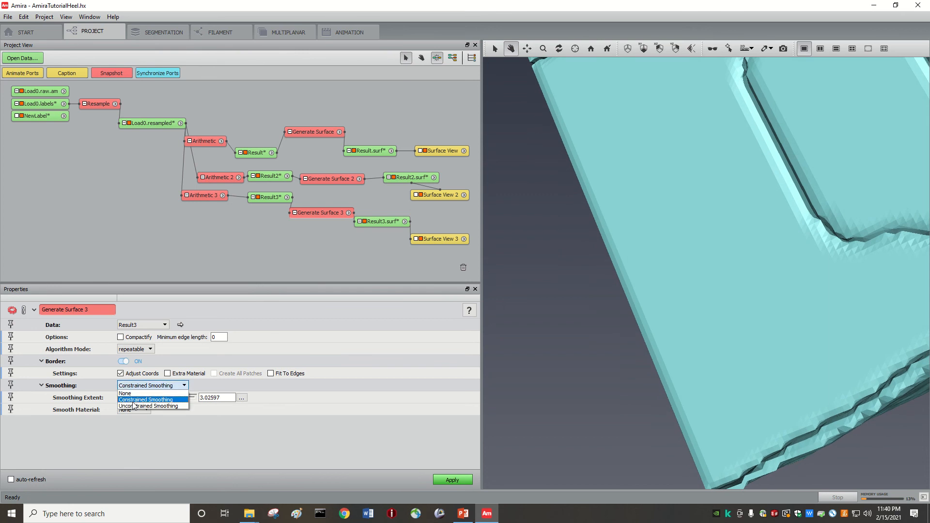
pyautogui.click(132, 402)
pyautogui.moveTo(139, 402); pyautogui.dragTo(120, 401)
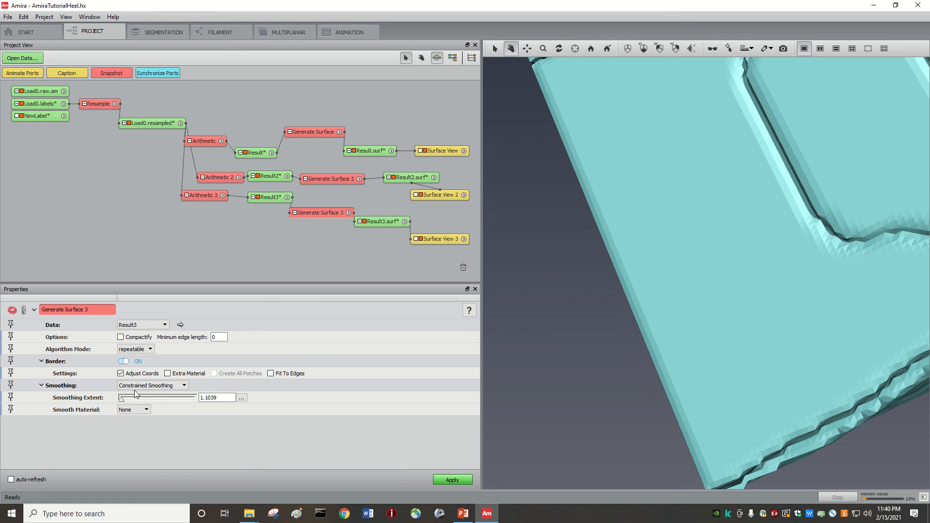
pyautogui.click(137, 387)
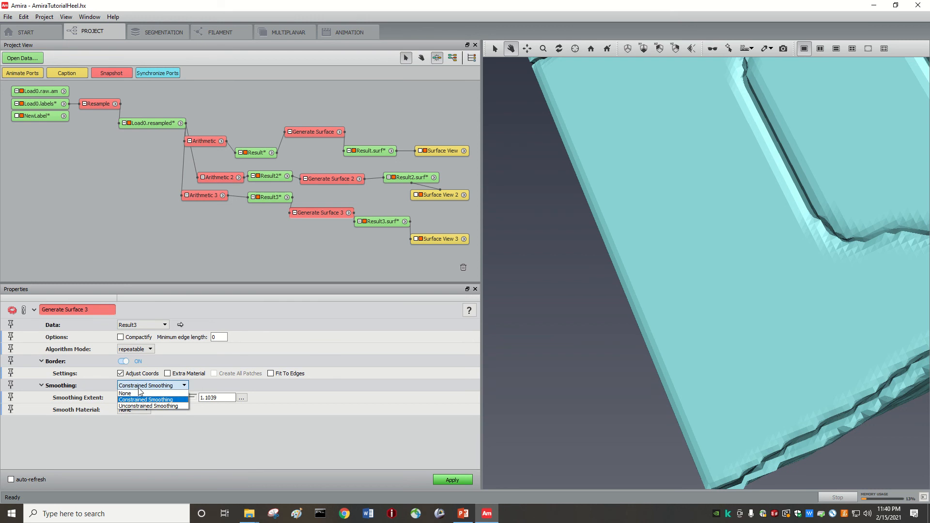
pyautogui.click(129, 400)
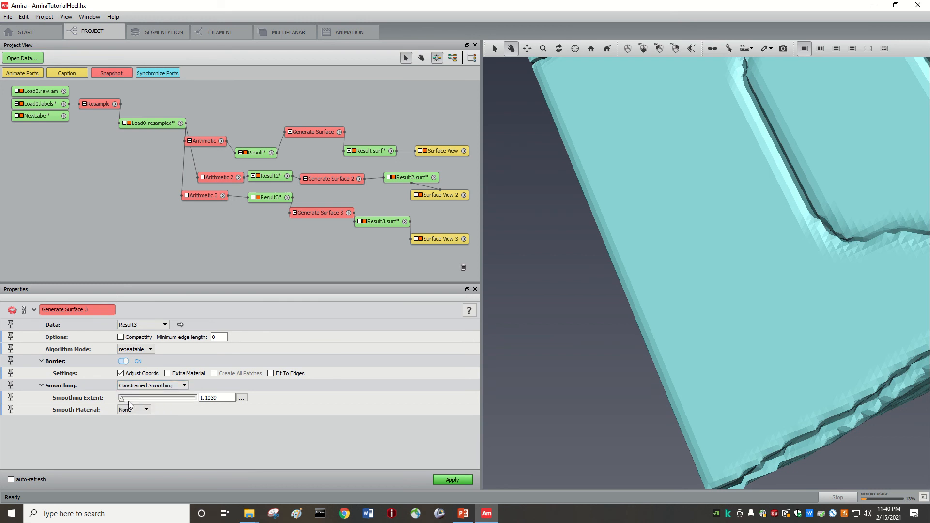
# Set the muscle surface's smoothing extent to about 4.95, regenerate it and inspect the model around the bone
pyautogui.moveTo(120, 400); pyautogui.dragTo(156, 400)
pyautogui.click(444, 481)
pyautogui.scroll(-2, 788, 328)
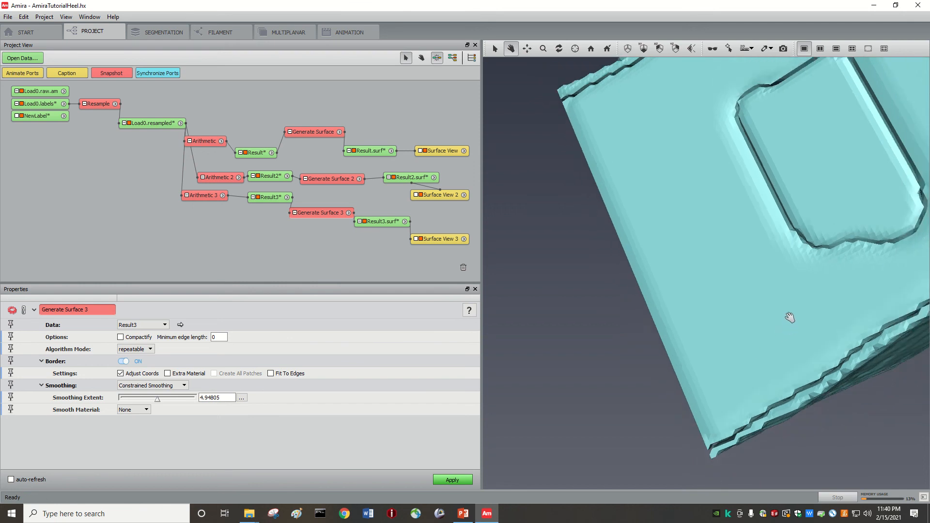
pyautogui.moveTo(790, 318)
pyautogui.mouseDown()
pyautogui.moveTo(767, 254)
pyautogui.moveTo(793, 258)
pyautogui.moveTo(607, 239)
pyautogui.mouseUp()
# Delete the bone's Surface View 2 and look into the cavity in the muscle surface
pyautogui.click(443, 239)
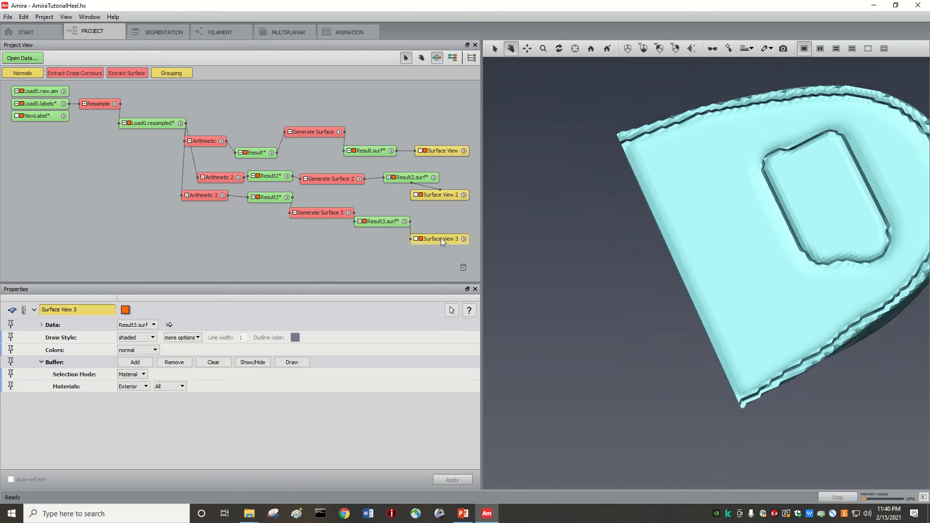
pyautogui.click(440, 195)
pyautogui.press('Delete')
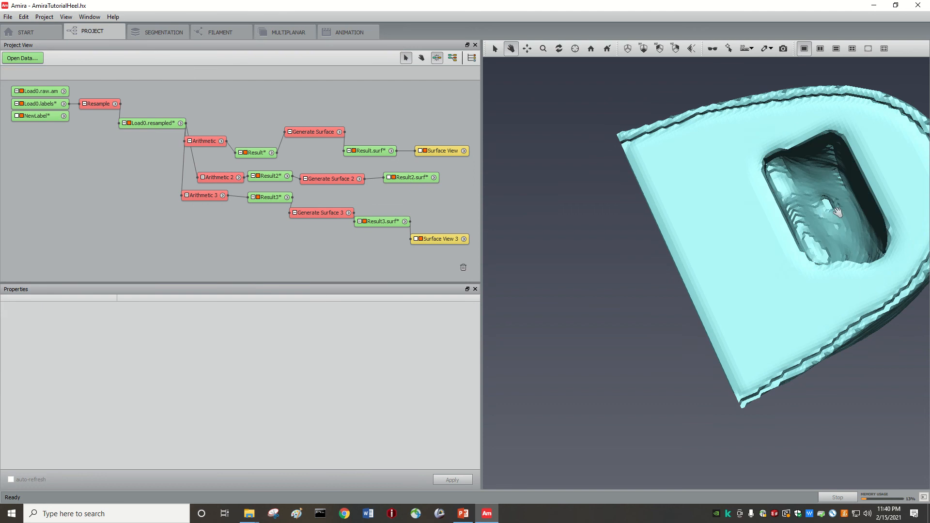
pyautogui.moveTo(836, 211); pyautogui.dragTo(780, 141)
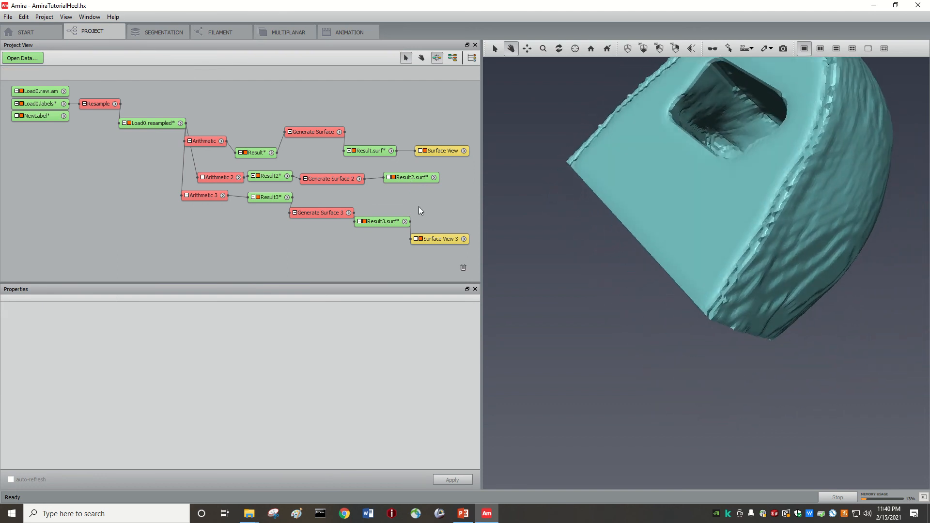
# Add a Surface View to the bone surface Result2.surf and look over the combined model from the cut side
pyautogui.click(435, 177)
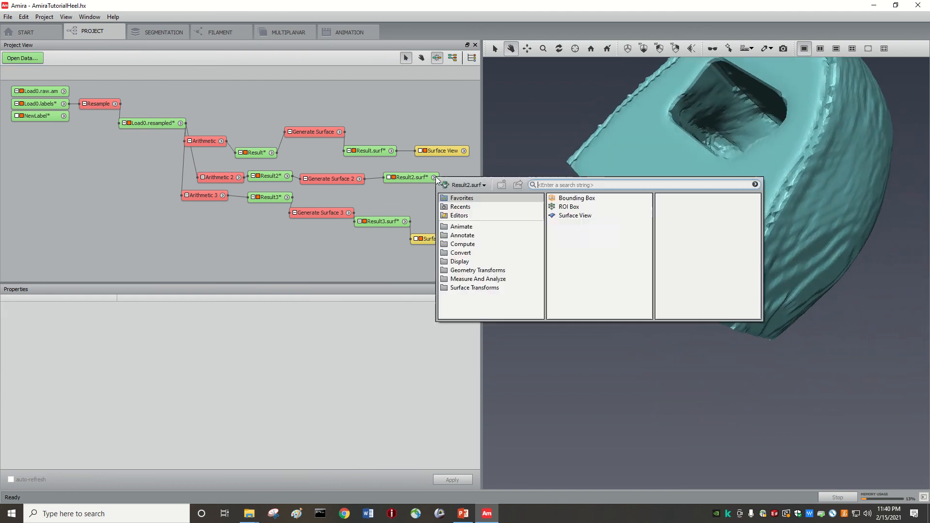
pyautogui.click(566, 216)
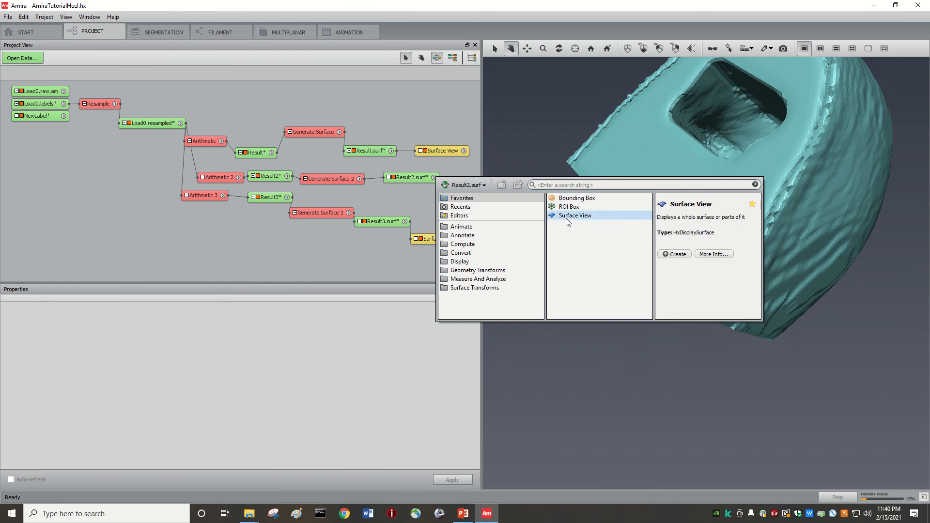
pyautogui.click(666, 256)
pyautogui.moveTo(651, 142); pyautogui.dragTo(708, 303)
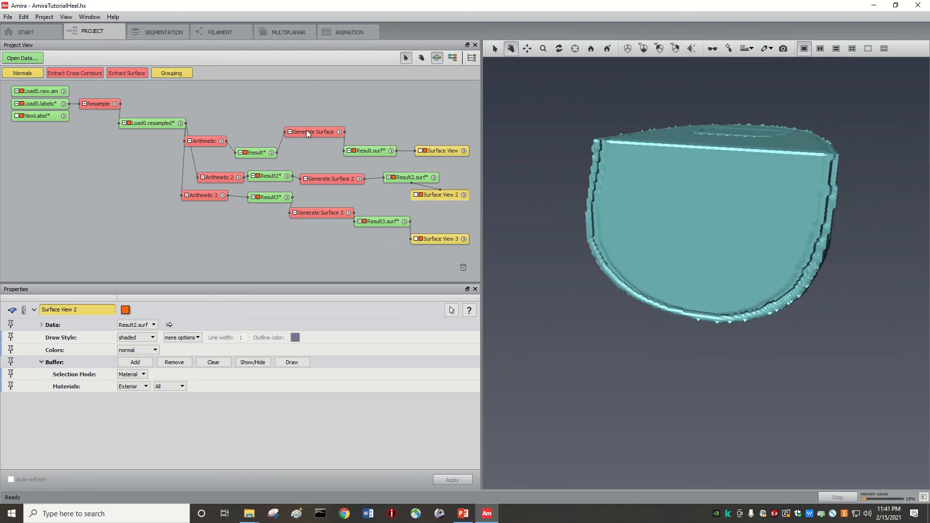
pyautogui.moveTo(694, 218); pyautogui.dragTo(733, 245)
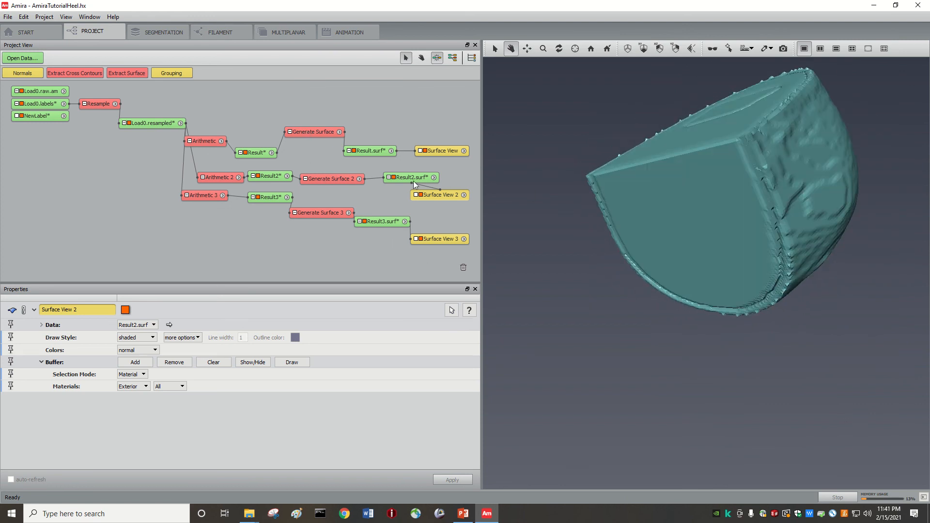
# Set the smoothing extent of the skin surface from Result to 1 and regenerate it
pyautogui.click(370, 153)
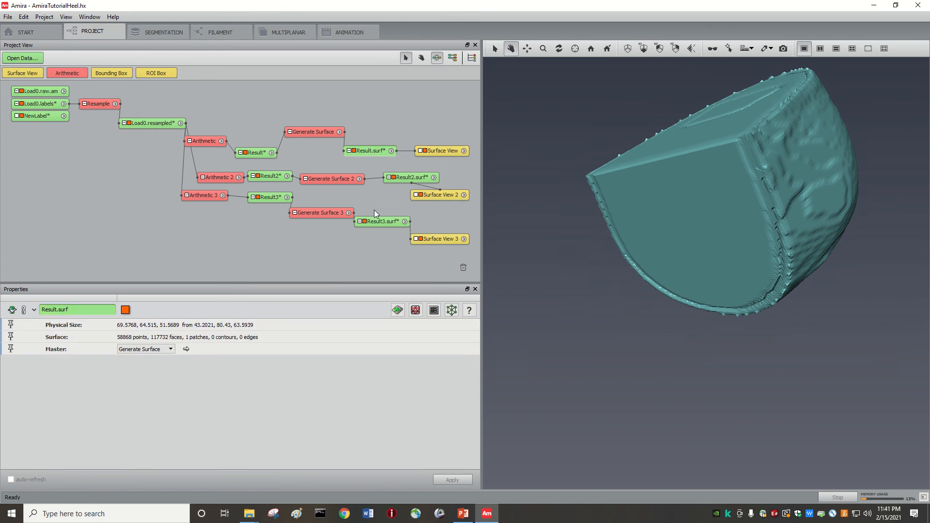
pyautogui.click(449, 150)
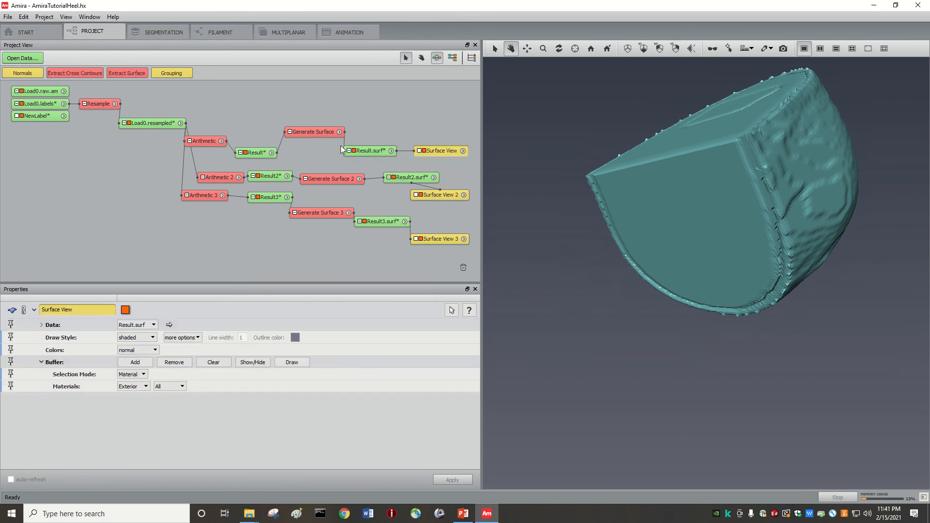
pyautogui.click(315, 132)
pyautogui.moveTo(138, 397); pyautogui.dragTo(120, 399)
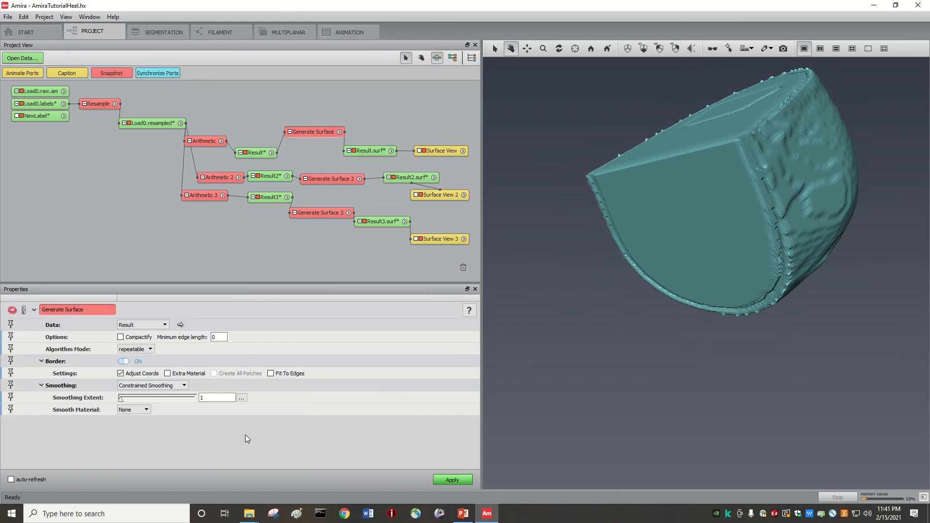
pyautogui.click(438, 479)
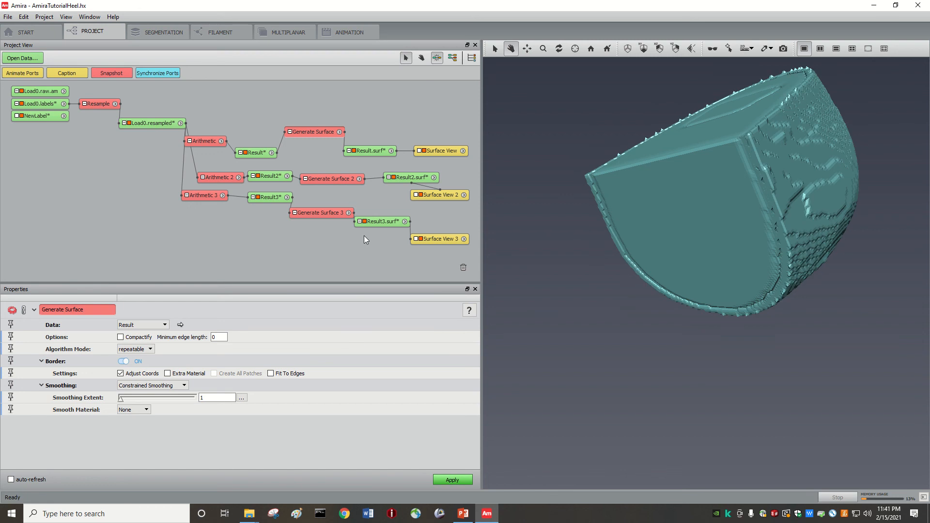
# Set the smoothing extent of the bone surface from Result2 to 1 and regenerate it
pyautogui.click(363, 179)
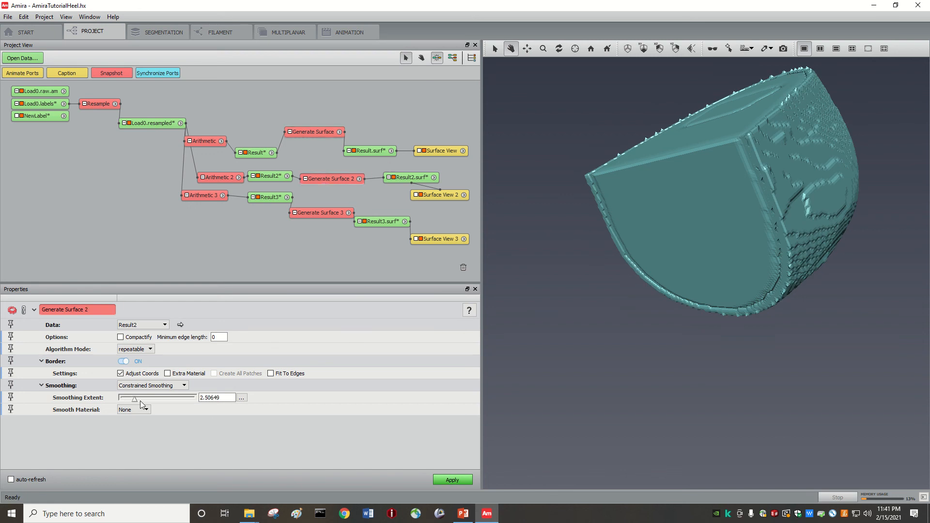
pyautogui.moveTo(134, 398); pyautogui.dragTo(120, 399)
pyautogui.click(449, 481)
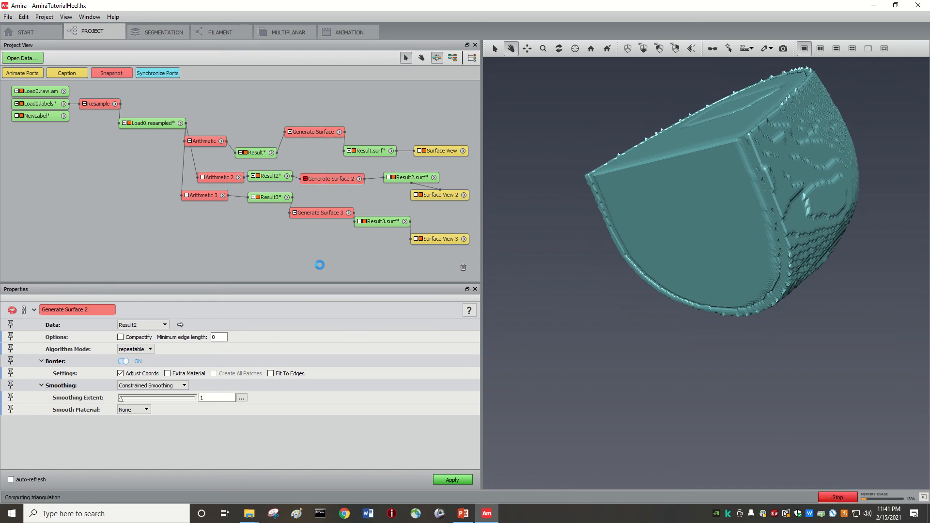
# Regenerate the muscle surface from Result3 with a smoothing extent of 1 and inspect the boundary between skin and muscle up close
pyautogui.click(327, 214)
pyautogui.moveTo(156, 398); pyautogui.dragTo(68, 412)
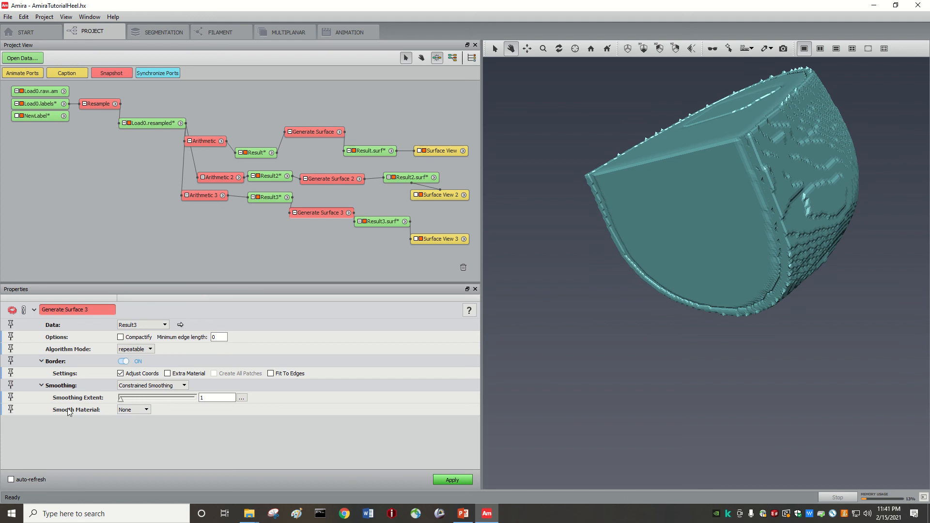
pyautogui.click(452, 480)
pyautogui.moveTo(679, 332); pyautogui.dragTo(735, 265)
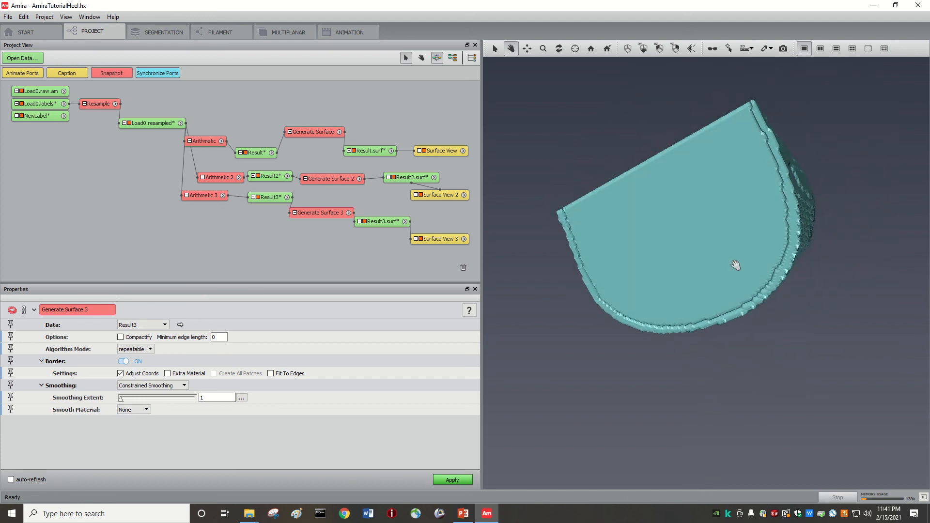
pyautogui.scroll(-1, 745, 300)
pyautogui.scroll(6, 746, 304)
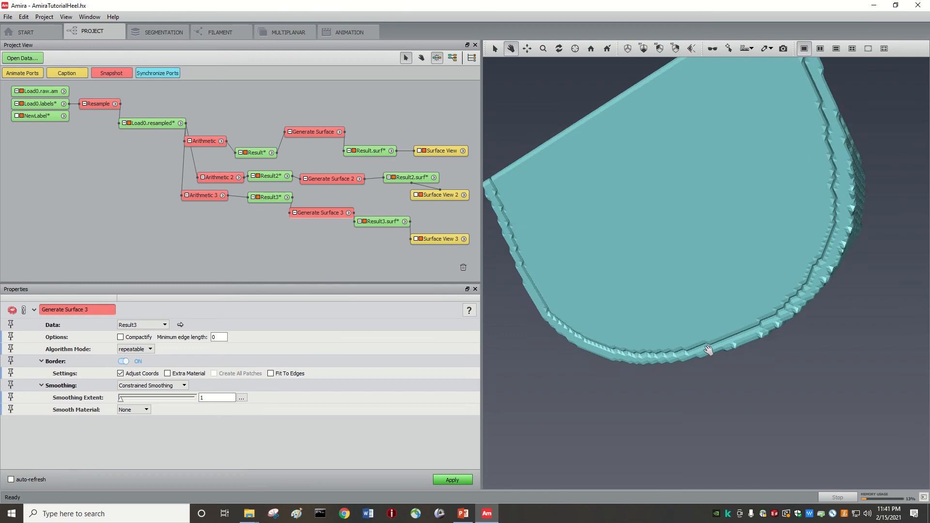
pyautogui.scroll(5, 708, 350)
pyautogui.moveTo(708, 351); pyautogui.dragTo(688, 231)
pyautogui.moveTo(656, 307); pyautogui.dragTo(687, 247)
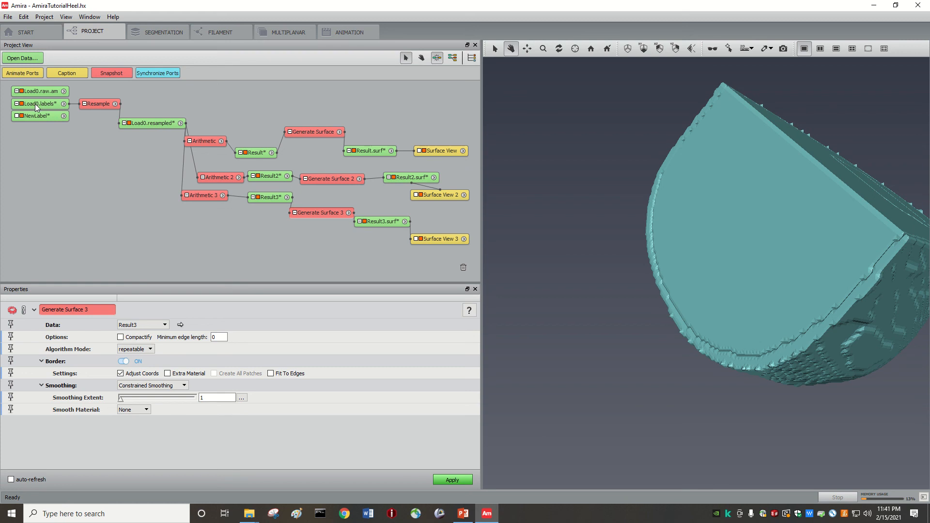
# Export Load0.labels as Analyze 7.5 data (*.hdr) into the AmiraTutorial folder on the Desktop, keeping the file name Load0.labels
pyautogui.moveTo(64, 106)
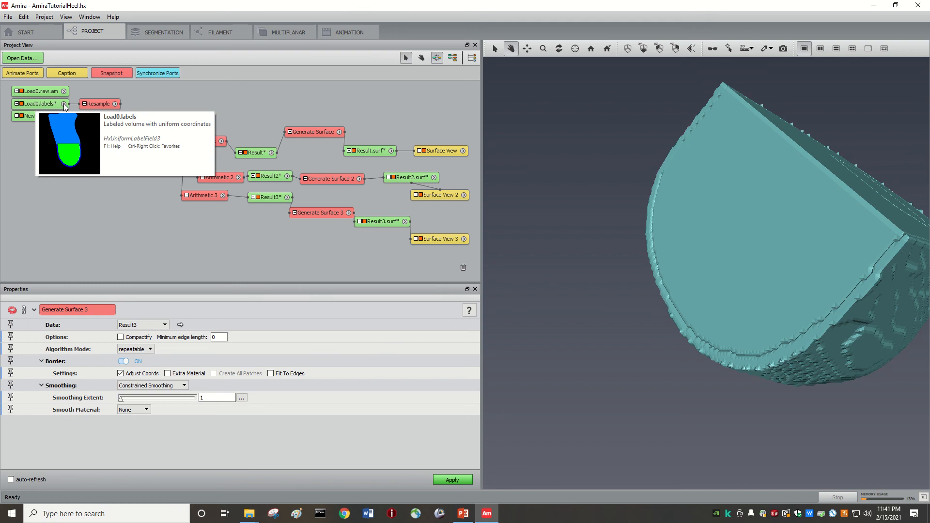
pyautogui.click(63, 104)
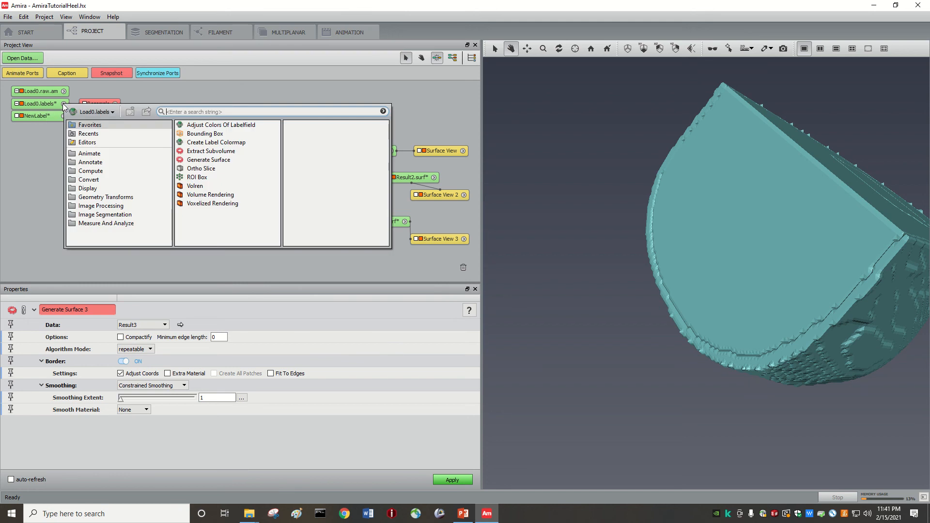
pyautogui.click(35, 106)
pyautogui.rightClick(52, 105)
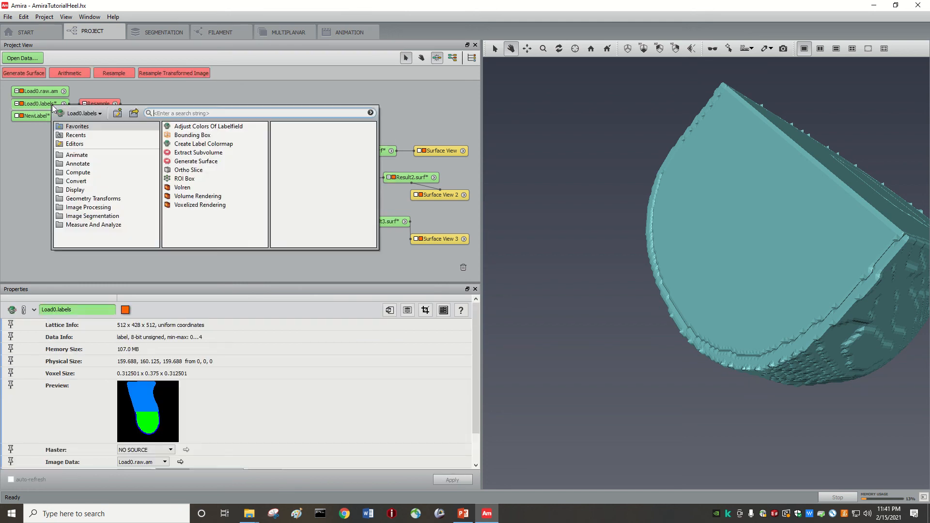
pyautogui.click(133, 115)
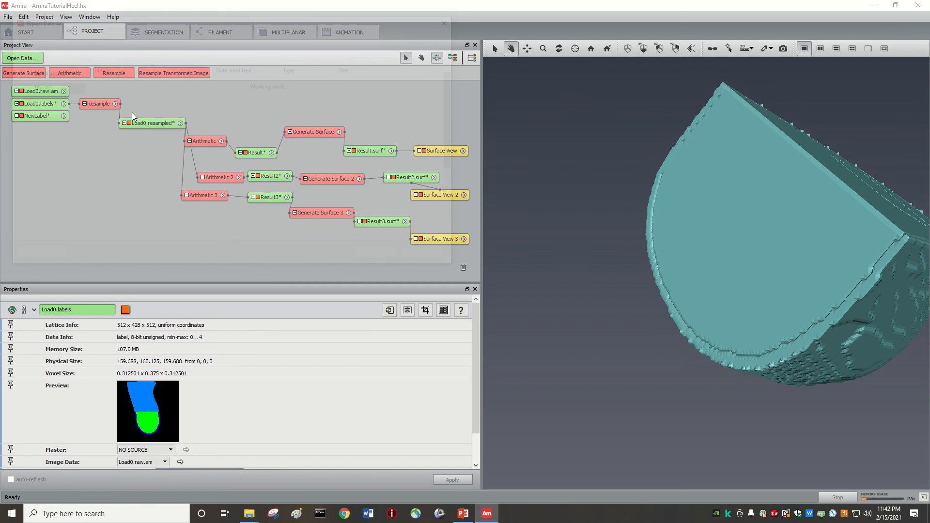
pyautogui.click(111, 236)
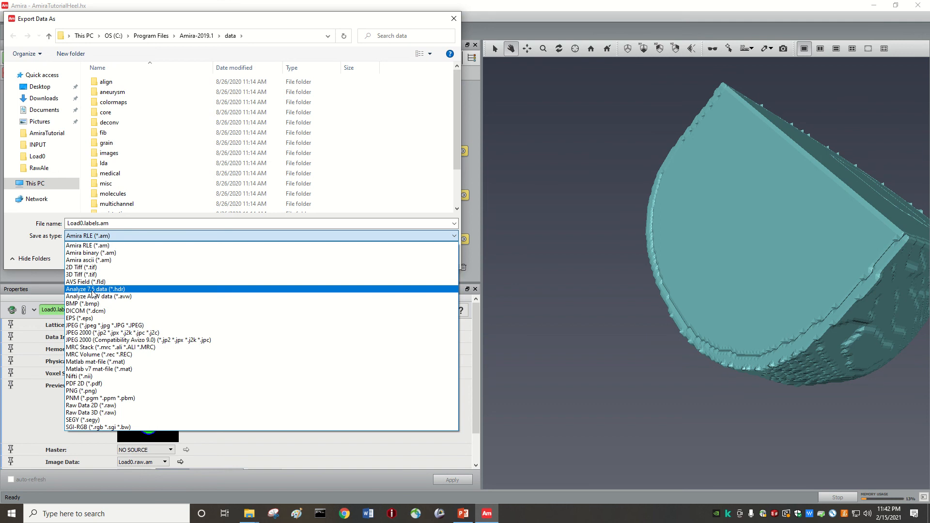
pyautogui.click(93, 290)
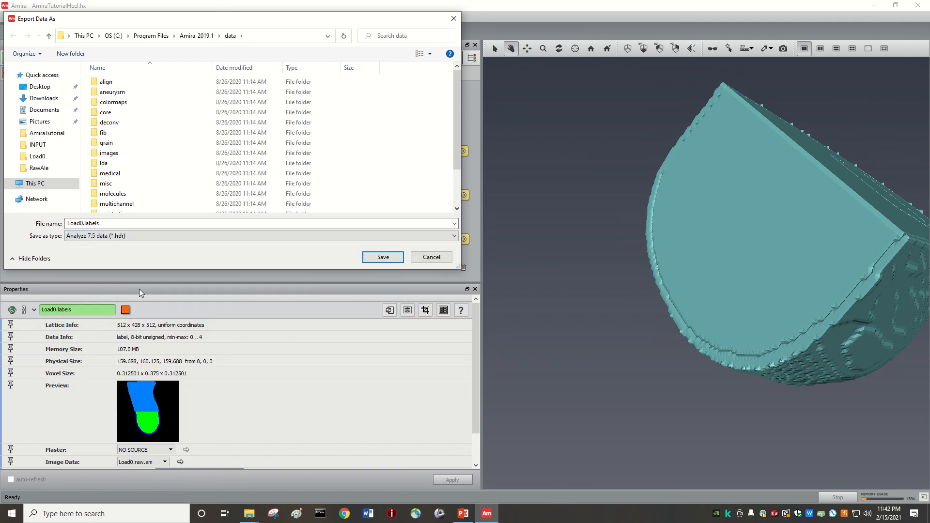
pyautogui.click(48, 88)
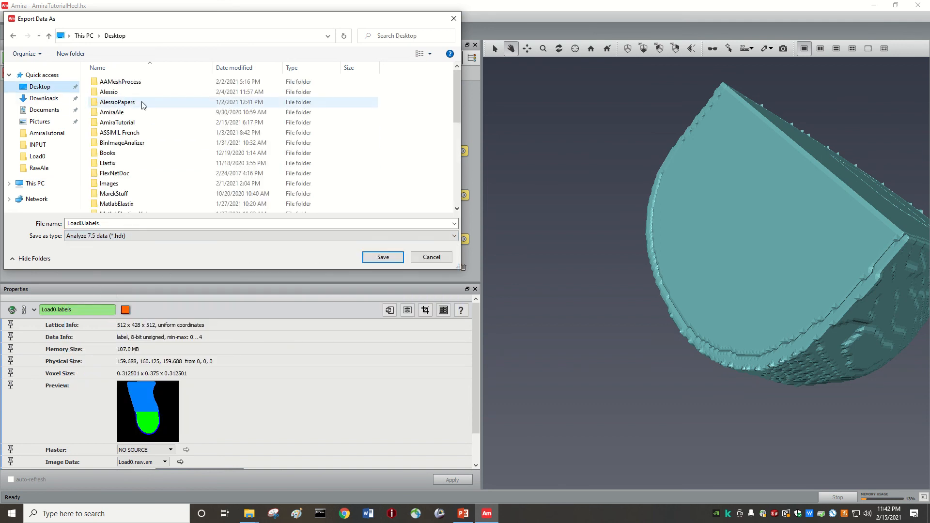
pyautogui.click(117, 124)
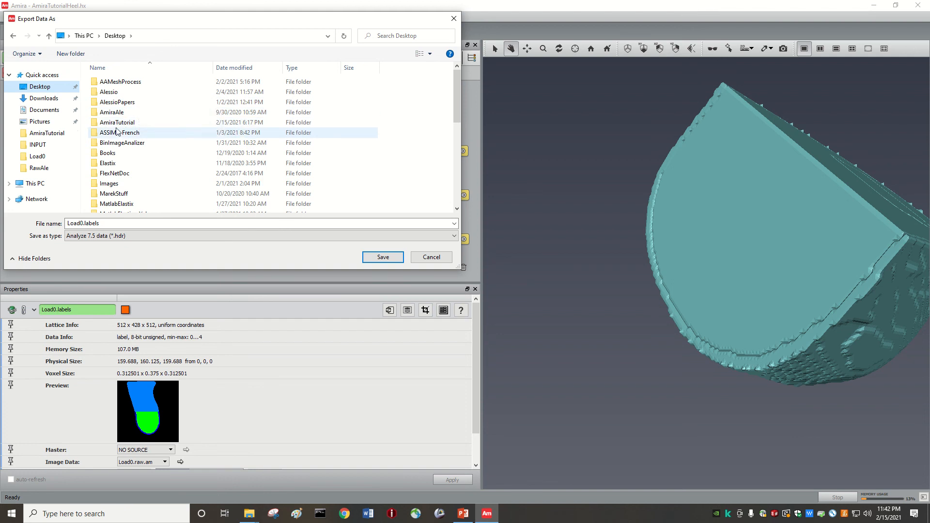
pyautogui.doubleClick(117, 124)
pyautogui.click(382, 257)
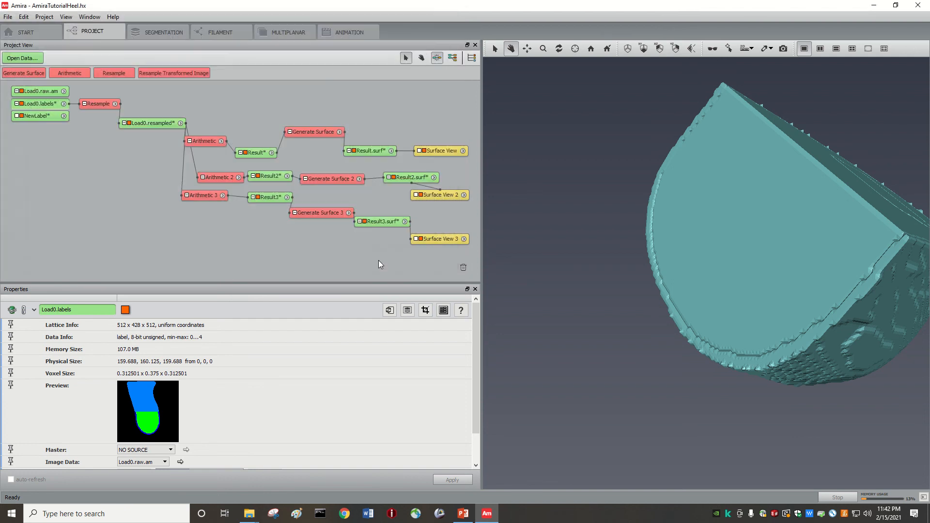
# Switch to File Explorer, check the AmiraTutorial folder for the exported label files, and return to Amira
pyautogui.click(249, 514)
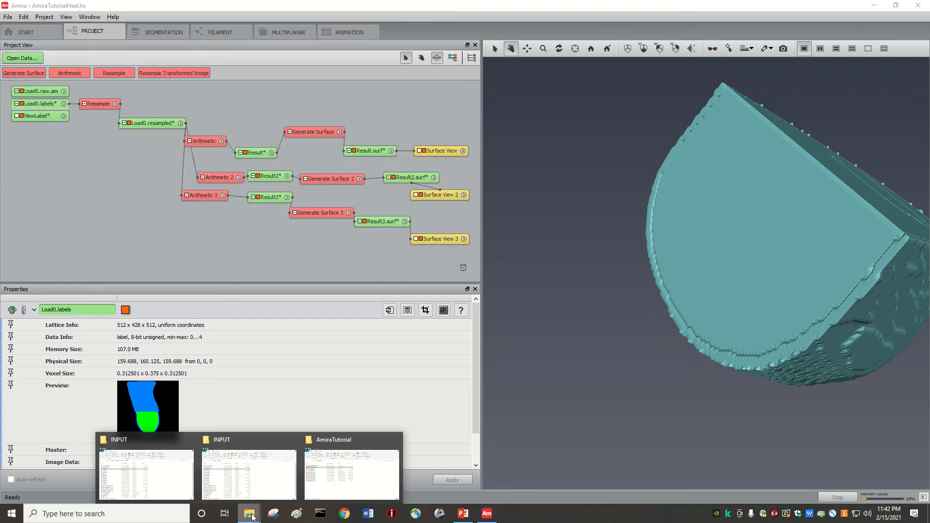
pyautogui.click(353, 474)
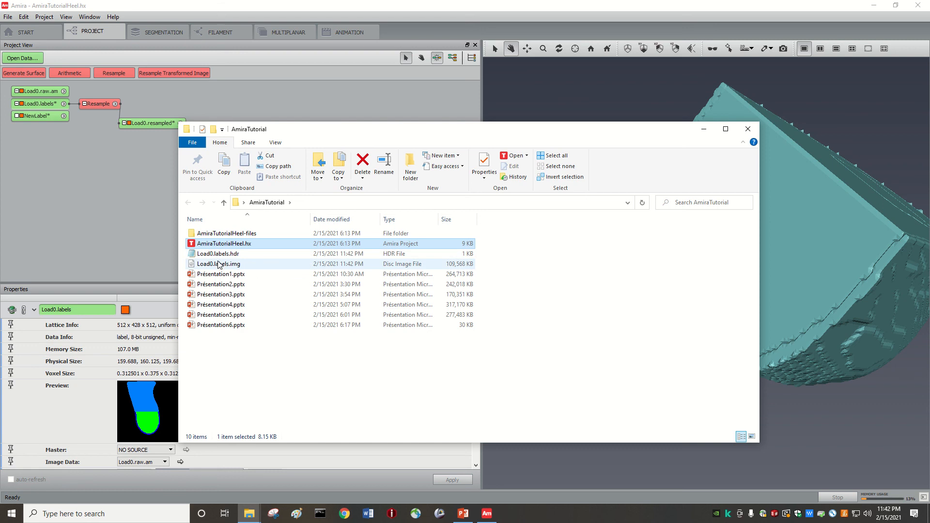
pyautogui.click(439, 514)
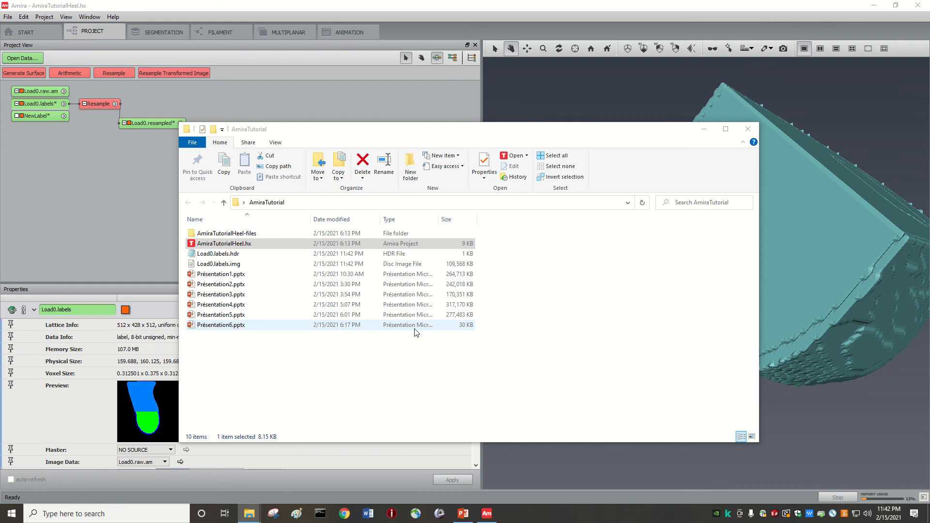
pyautogui.click(451, 144)
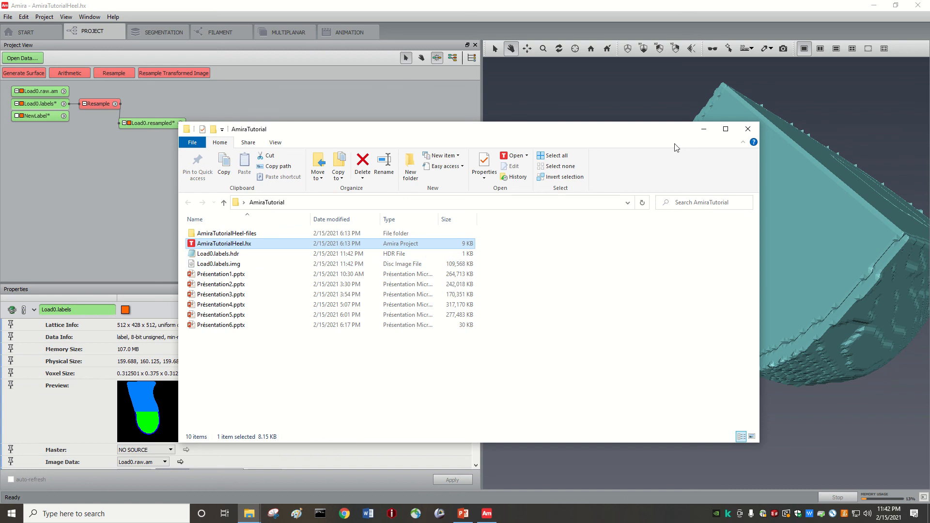
pyautogui.click(702, 130)
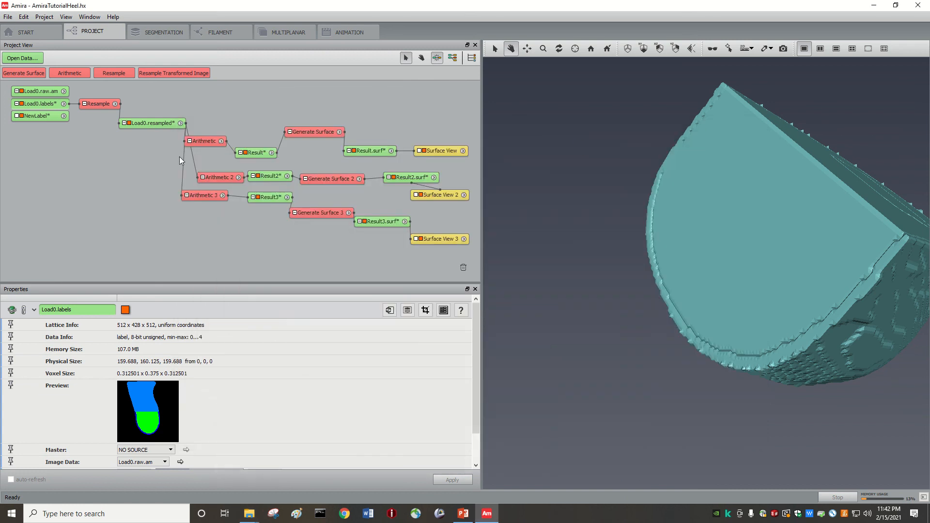
# Export the skin surface Result.surf as a Wavefront (*.obj) file into the AmiraTutorial folder
pyautogui.click(371, 152)
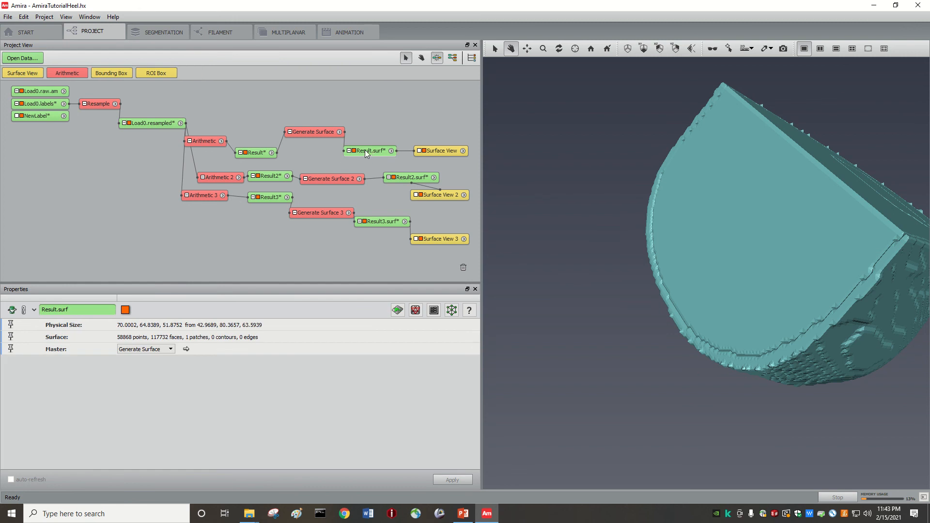
pyautogui.click(428, 153)
pyautogui.rightClick(441, 150)
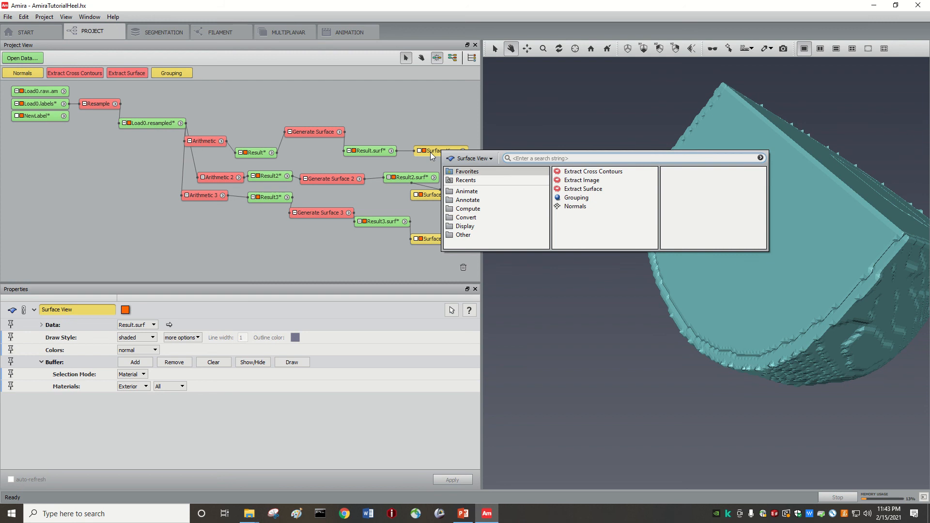
pyautogui.click(367, 150)
pyautogui.rightClick(377, 151)
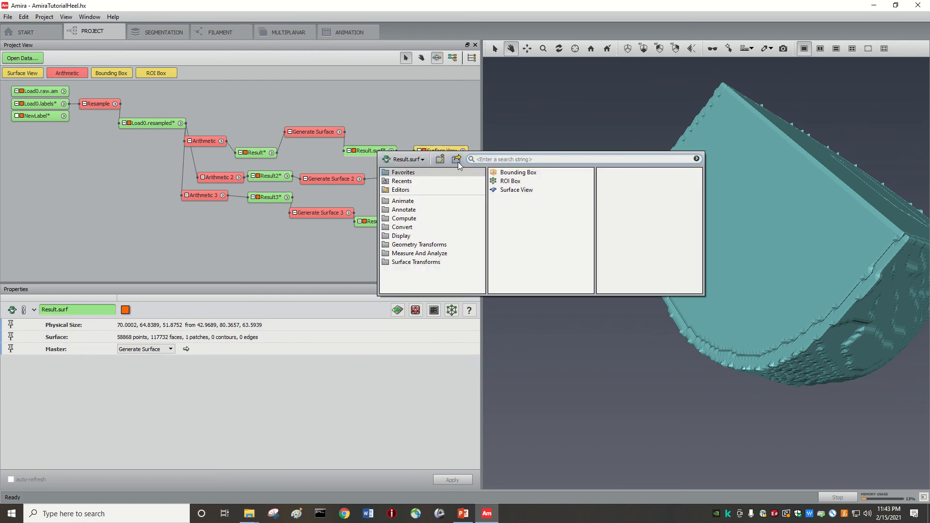
pyautogui.click(458, 162)
pyautogui.click(178, 236)
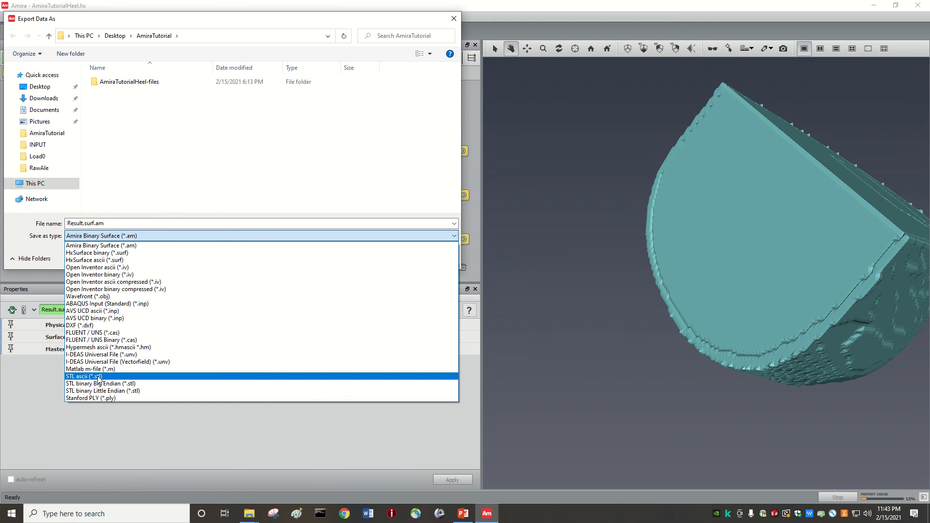
pyautogui.click(102, 296)
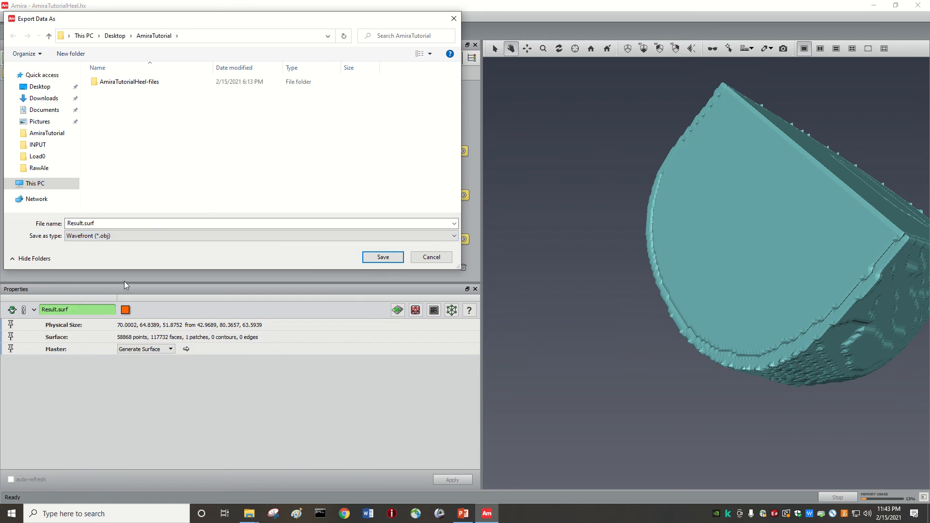
pyautogui.click(370, 259)
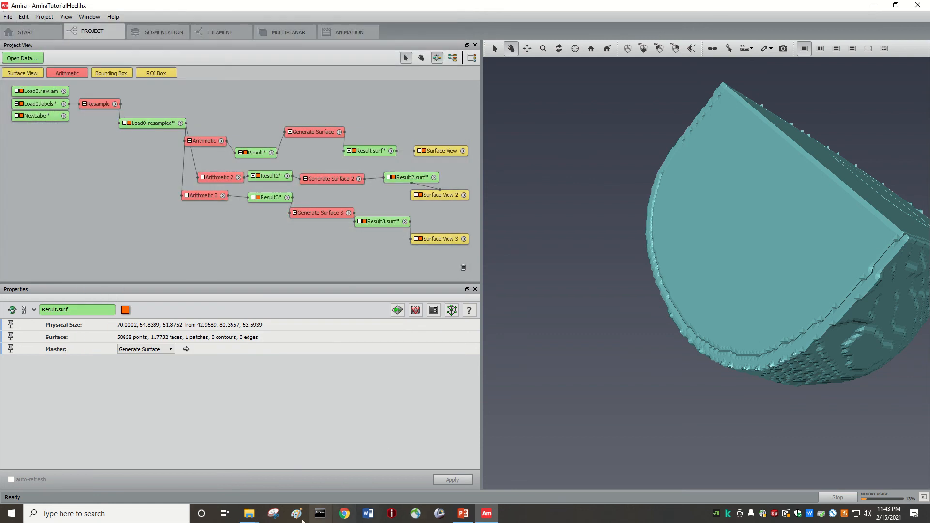
# Open Result.surf.obj from the AmiraTutorial folder in 3D Viewer and inspect the skin surface from several angles
pyautogui.moveTo(249, 515)
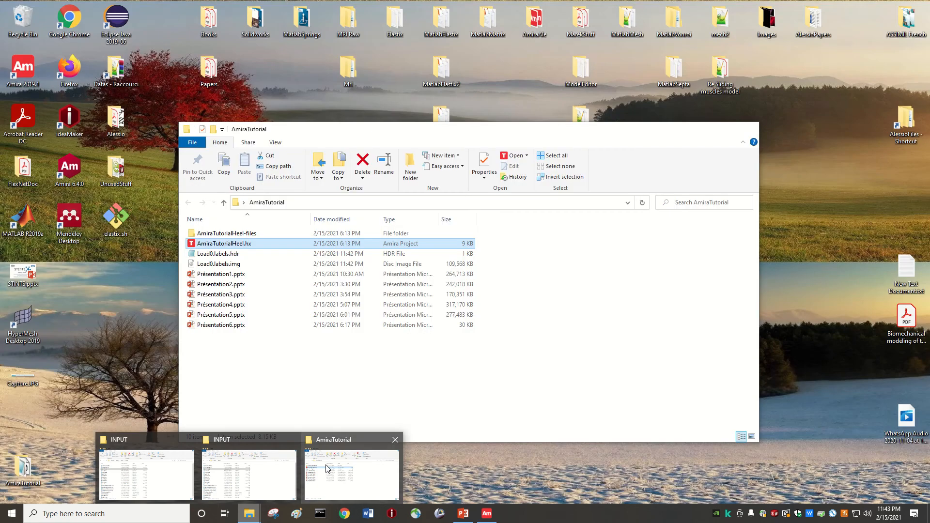
pyautogui.click(326, 467)
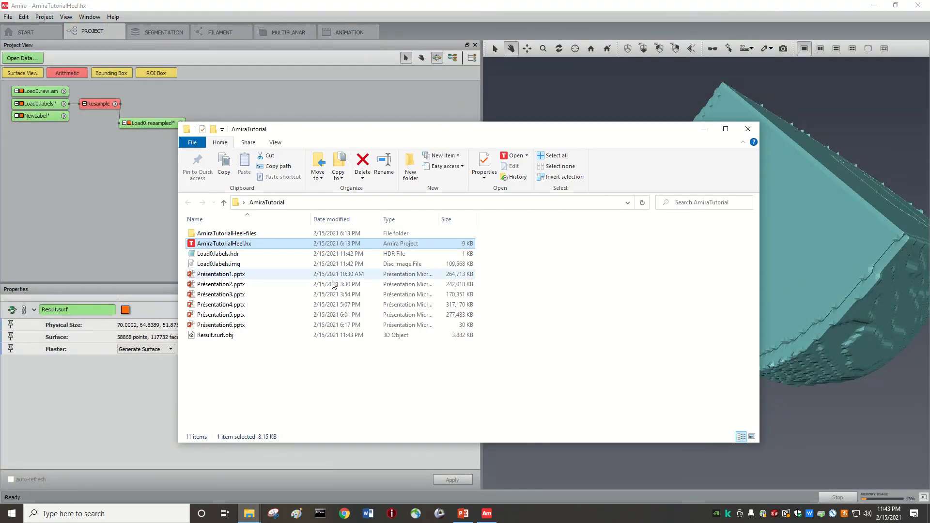
pyautogui.click(236, 336)
pyautogui.doubleClick(237, 335)
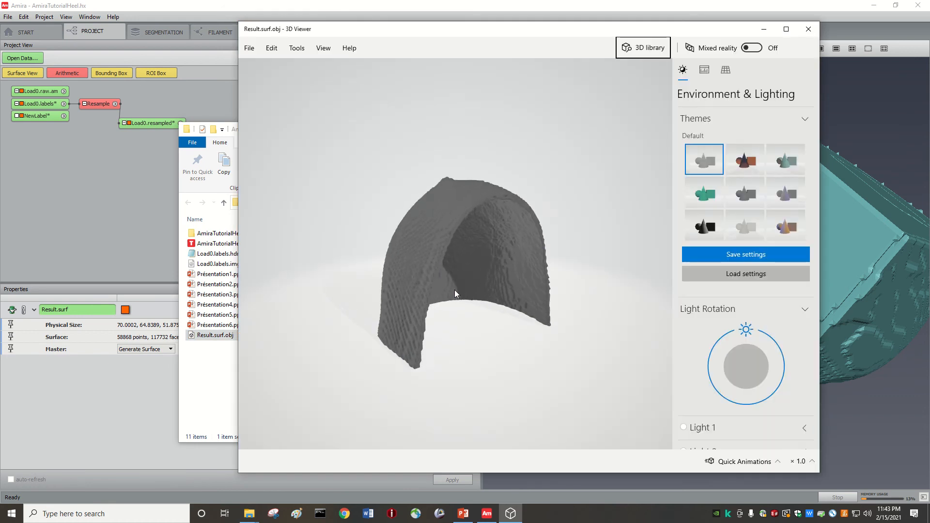
pyautogui.moveTo(455, 290); pyautogui.dragTo(437, 312)
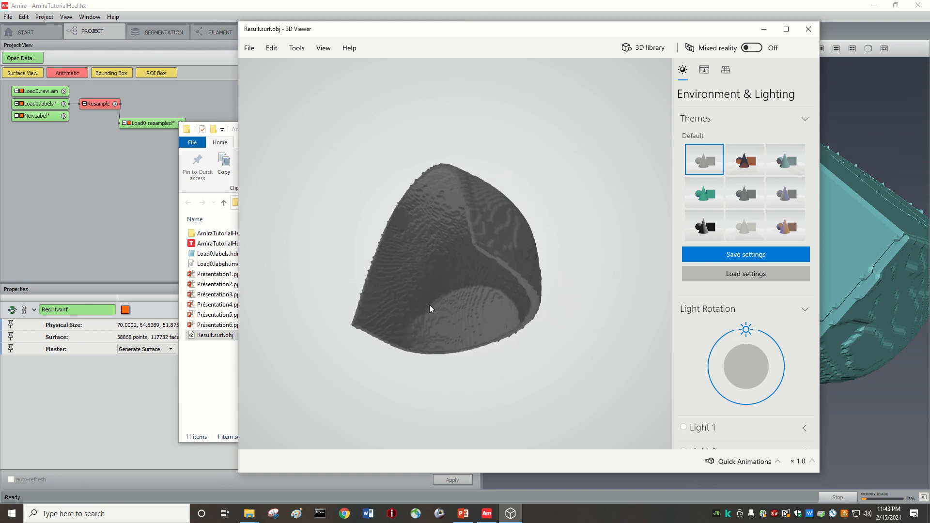
pyautogui.moveTo(429, 308); pyautogui.dragTo(452, 280)
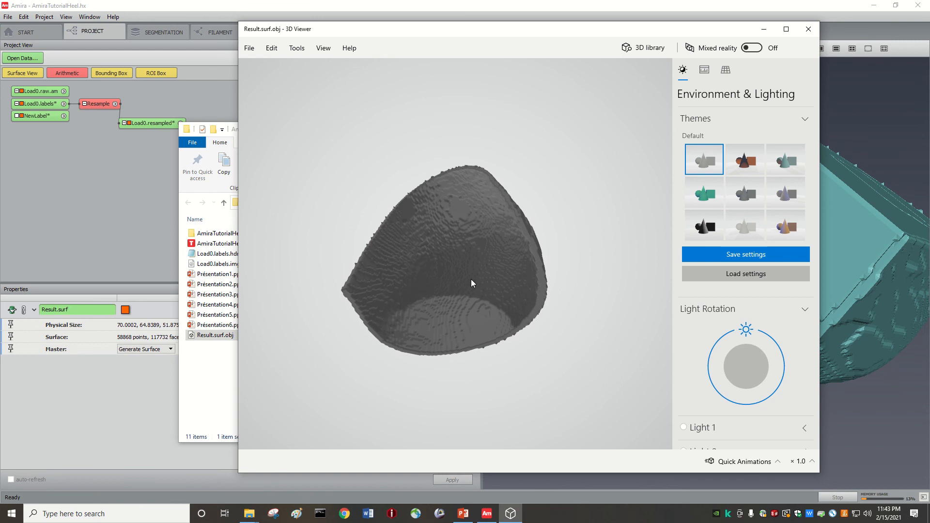
pyautogui.moveTo(499, 253); pyautogui.dragTo(469, 294)
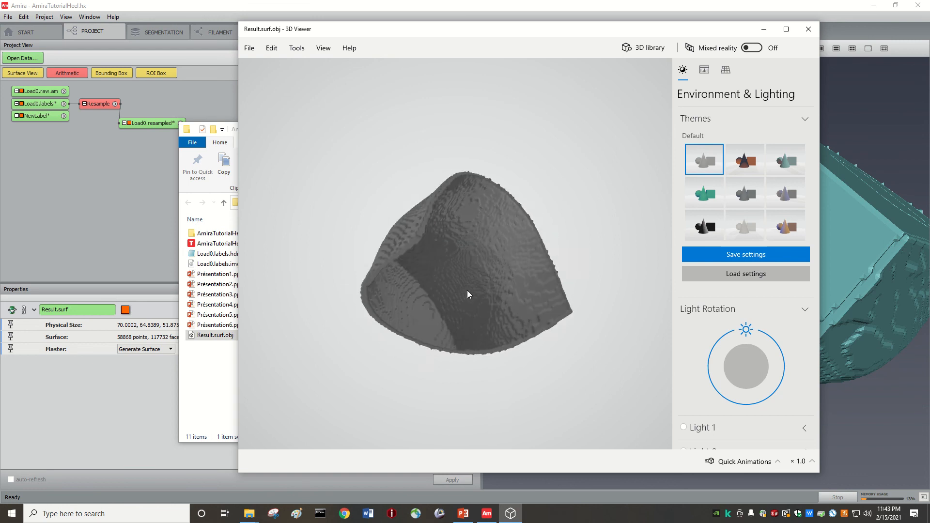